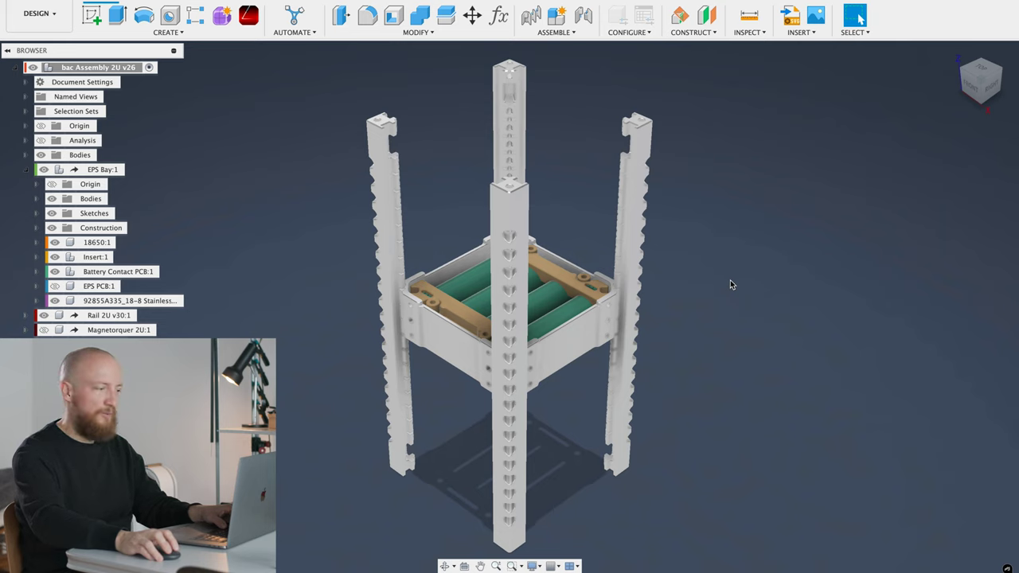
Step: Examine the EPS bay between the rails, including its battery cells and inserts, from several angles
middle_click_drag(719, 282, 712, 192, "shift")
left_click(489, 345)
left_click(881, 374)
middle_click_drag(817, 327, 915, 374, "shift")
left_click(504, 335)
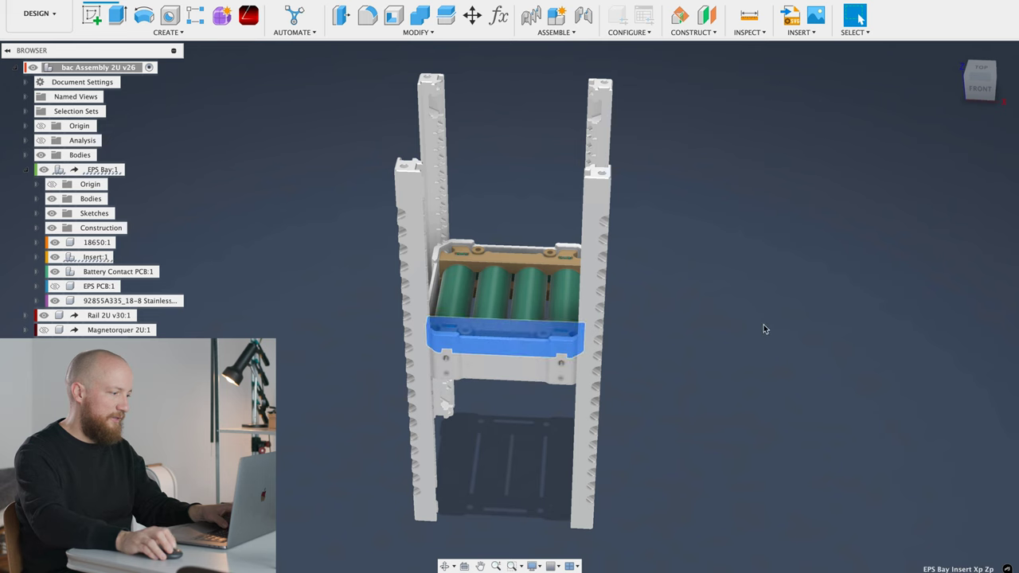
middle_click_drag(753, 326, 820, 272, "shift")
left_click(770, 254)
scroll(770, 254, "up", 3)
middle_click_drag(820, 273, 805, 266, "shift")
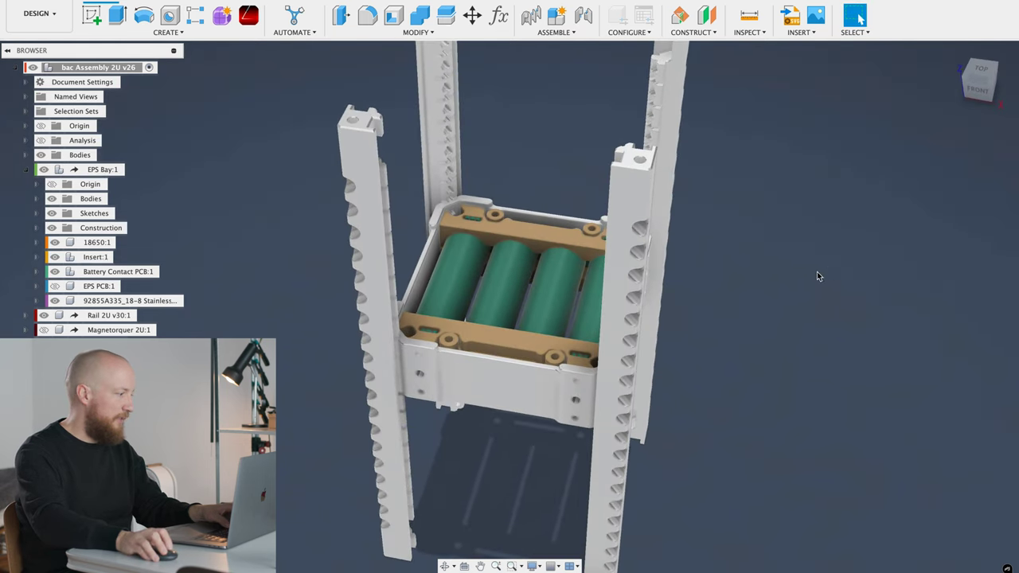
Step: Examine the EPS PCB on top of the bay and the solar panels mounted around it
middle_click_drag(698, 305, 780, 228, "shift")
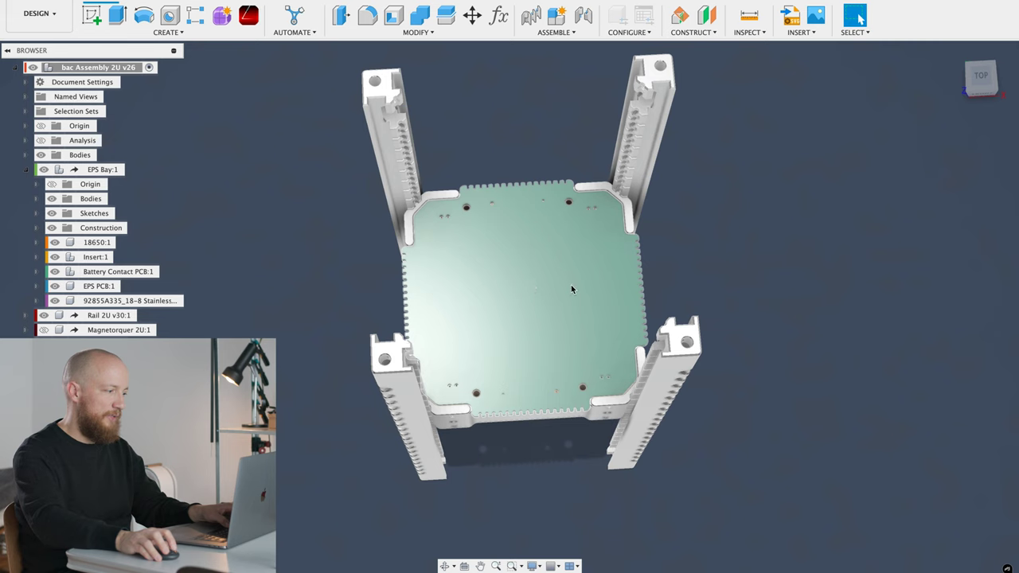
middle_click_drag(784, 271, 779, 268, "shift")
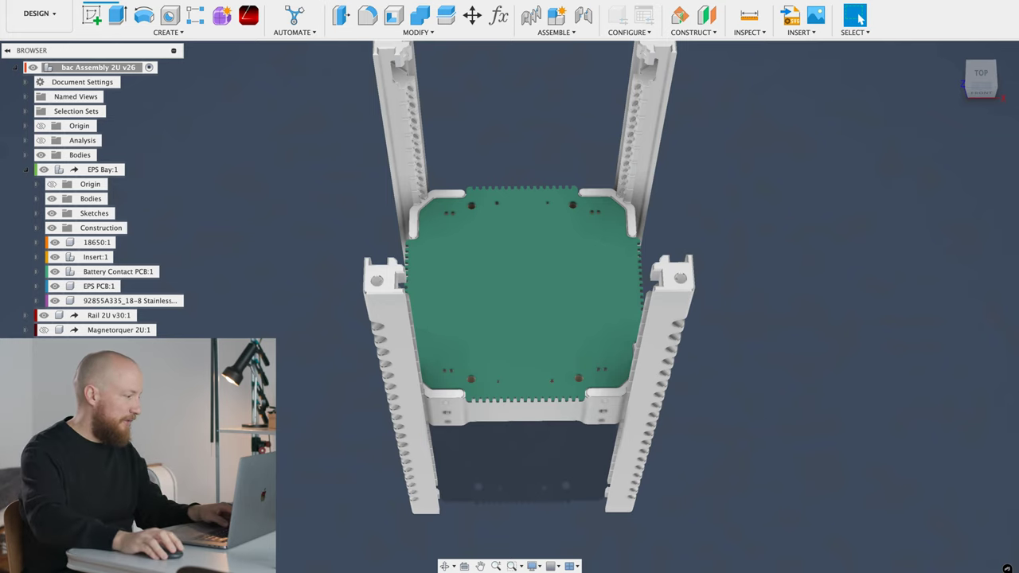
middle_click_drag(624, 414, 597, 296, "shift")
middle_click_drag(843, 318, 822, 304, "shift")
scroll(624, 239, "up", 4)
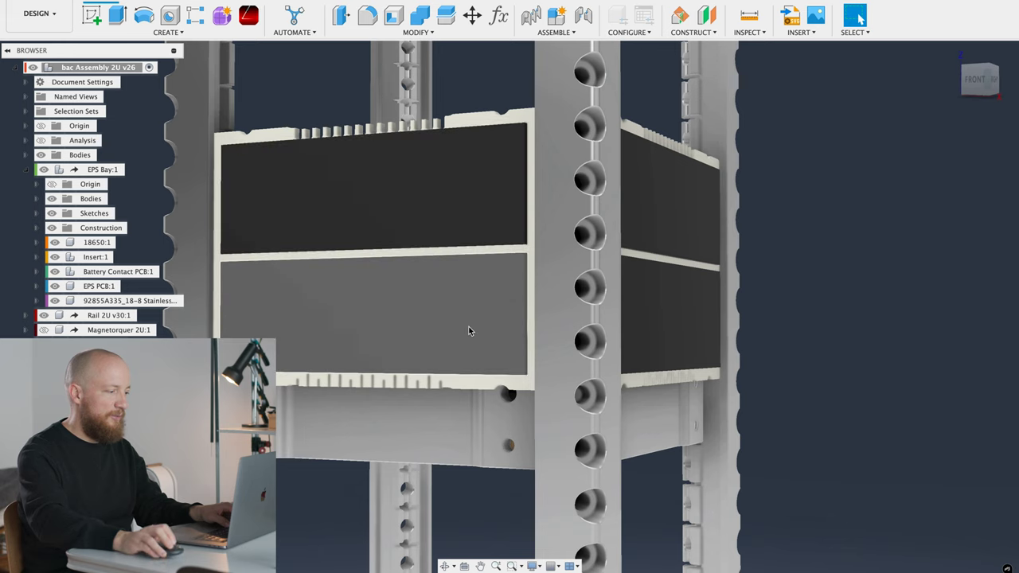
scroll(463, 325, "down", 3)
middle_click_drag(433, 266, 462, 296, "shift")
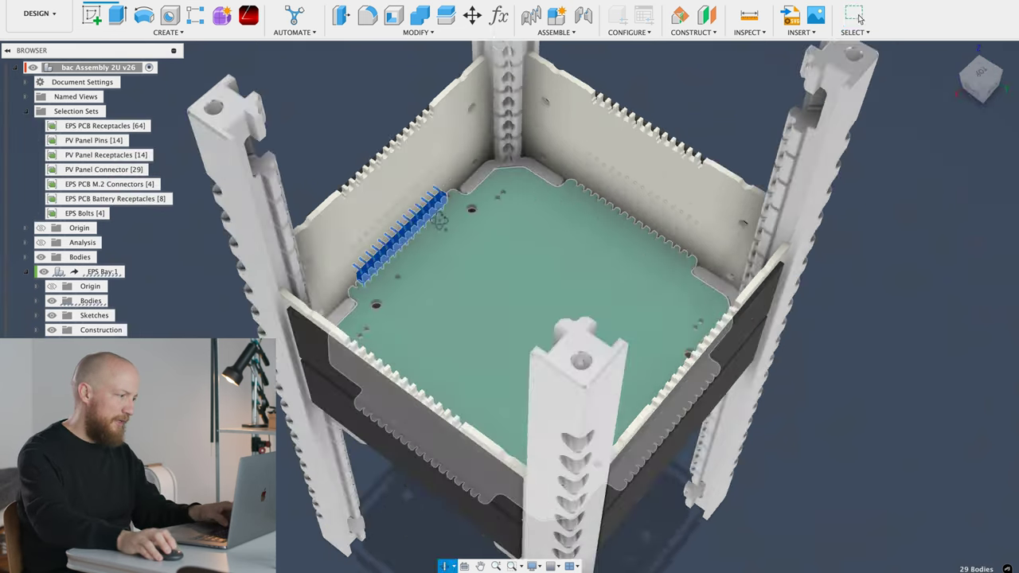
Step: Show the PV Panel Connector set and inspect its pins beside the solar panel's row of holes
middle_click_drag(441, 220, 375, 112, "shift")
left_click(376, 110)
scroll(376, 113, "up", 5)
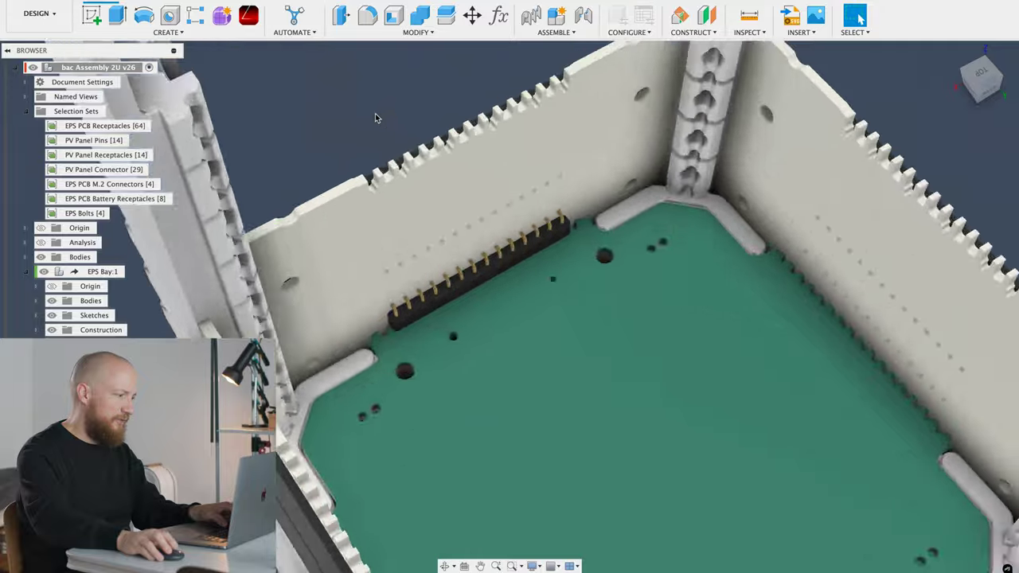
middle_click_drag(581, 243, 451, 165)
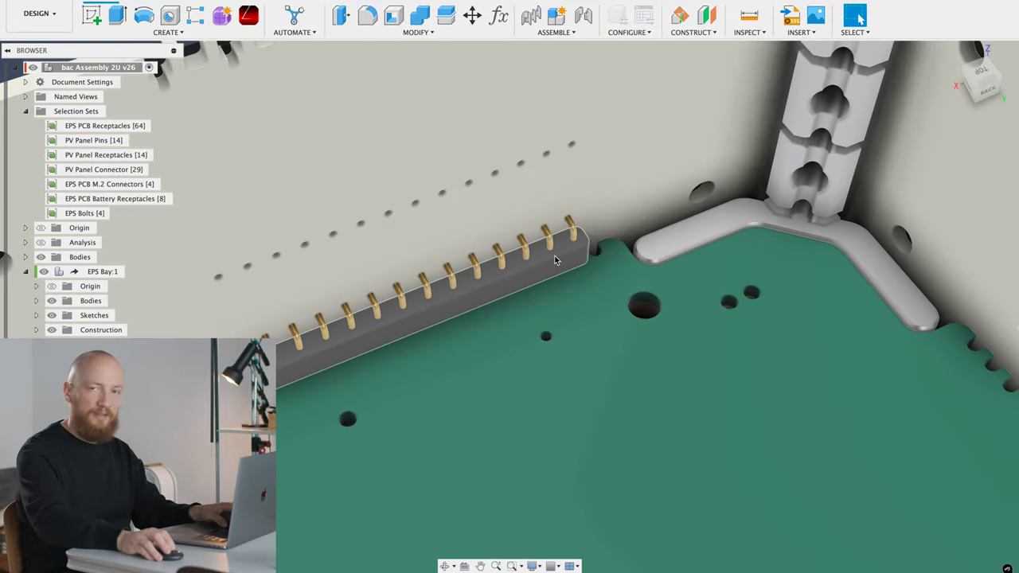
Step: Inspect the PV panel connector from outside the bay, where its pins pass down through the EPS PCB edge
scroll(555, 259, "down", 4)
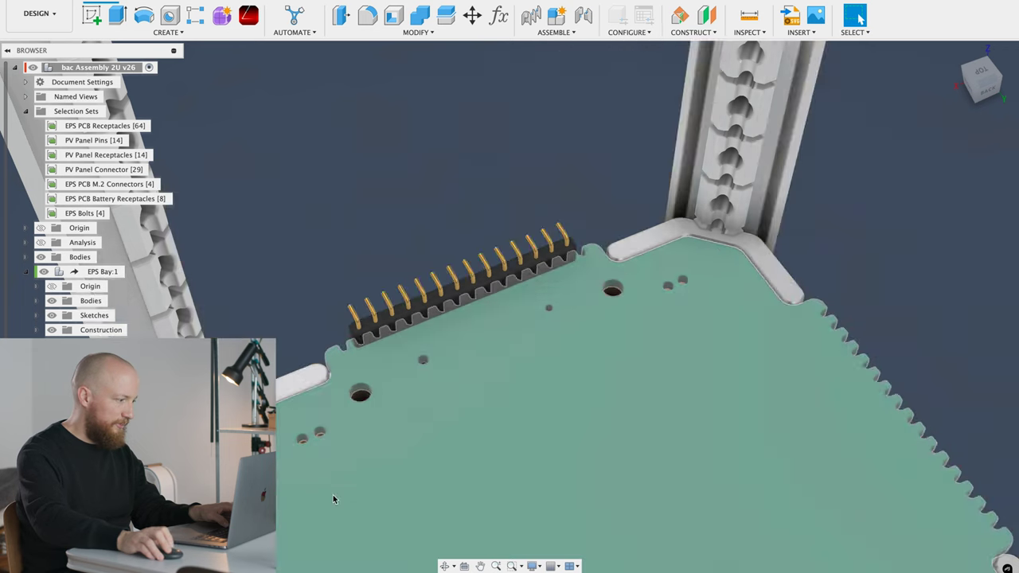
scroll(332, 495, "down", 3)
middle_click_drag(341, 487, 759, 326, "shift")
scroll(555, 345, "up", 4)
middle_click_drag(555, 345, 535, 367, "shift")
scroll(541, 322, "up", 2)
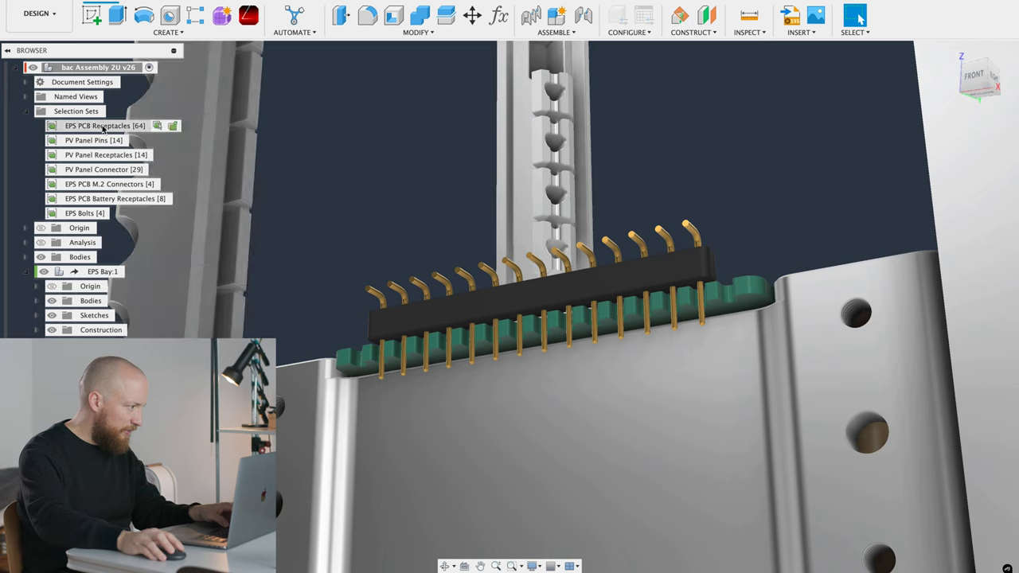
Step: Show the EPS PCB Receptacles set and inspect the receptacles seated in the board's edge notches
left_click(156, 128)
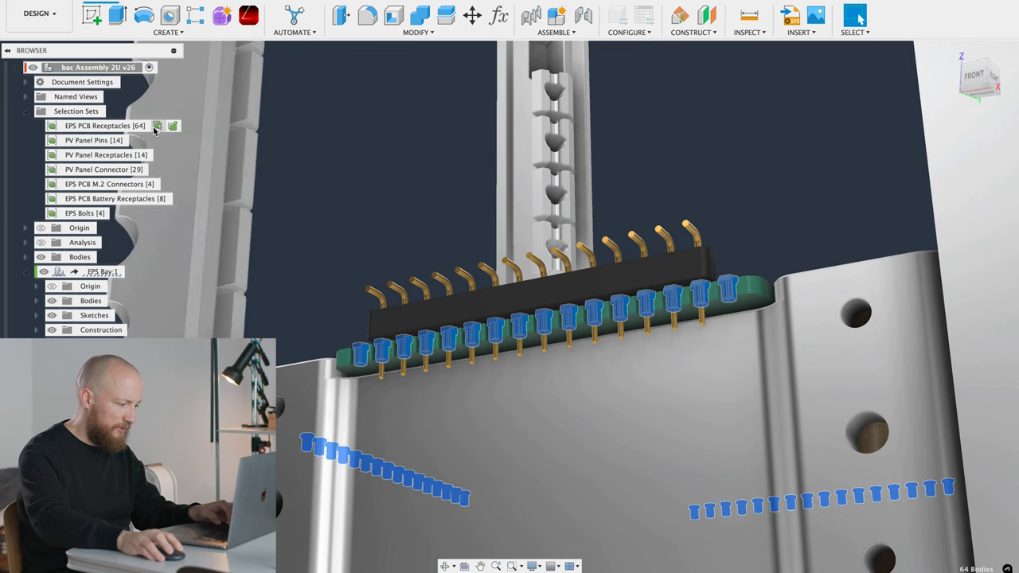
left_click(419, 215)
middle_click_drag(419, 212, 504, 261, "shift")
middle_click_drag(488, 211, 522, 143, "shift")
scroll(649, 389, "up", 5)
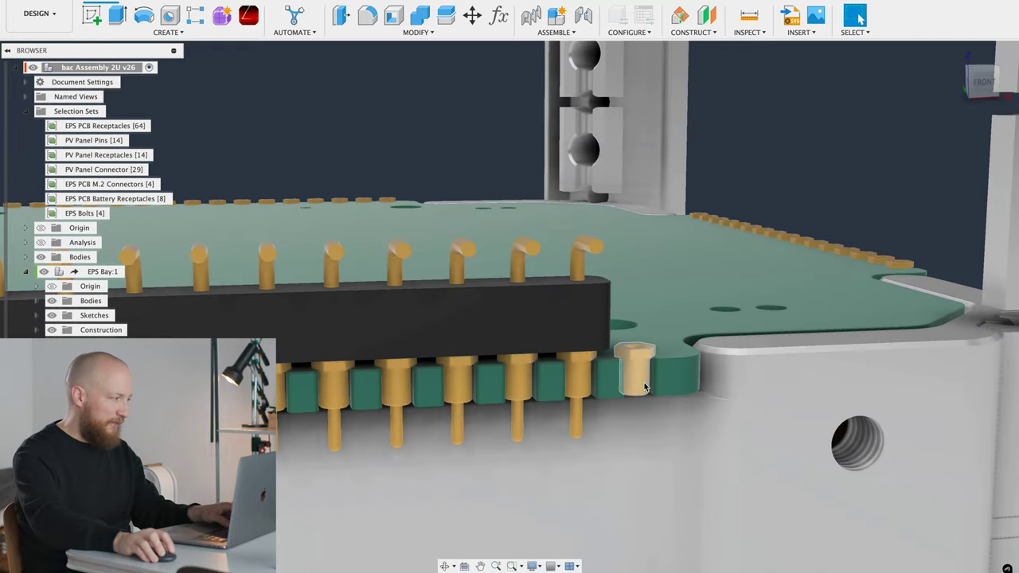
left_click(637, 374)
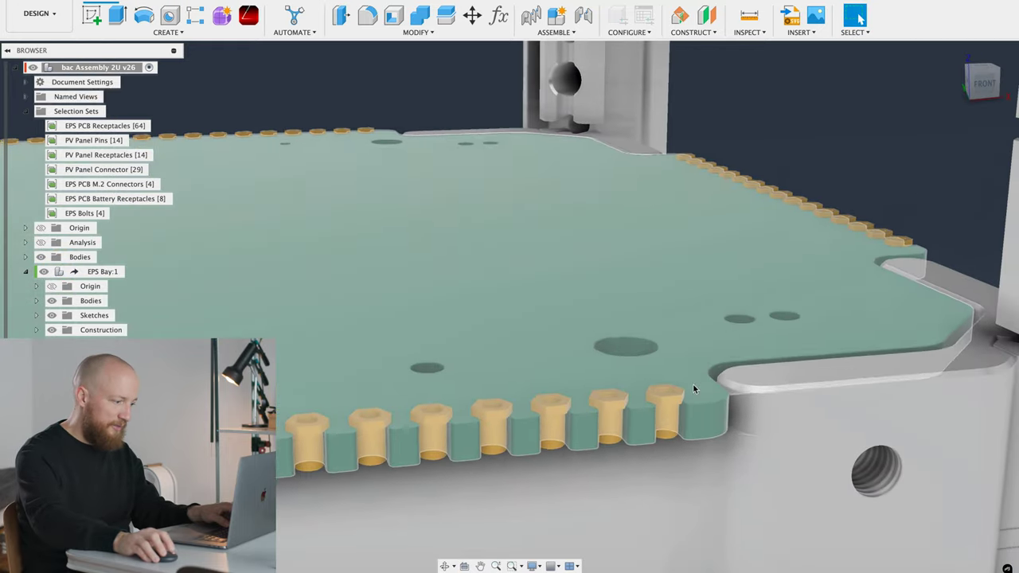
scroll(673, 403, "up", 5)
scroll(661, 390, "down", 6)
scroll(655, 388, "down", 3)
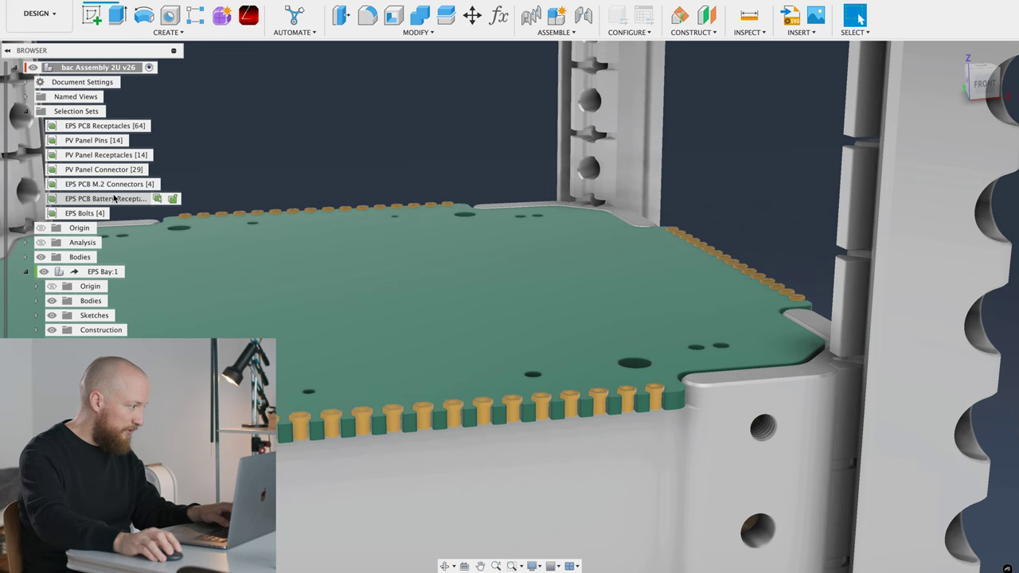
Step: Show the EPS PCB Battery Receptacles set and compare them with the receptacles along the board edge
left_click(159, 200)
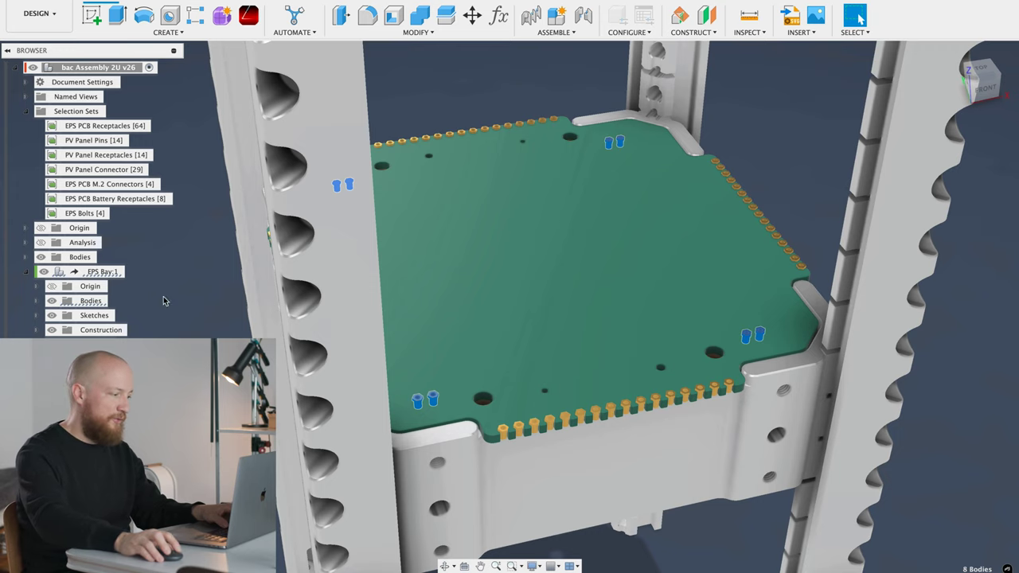
key("Escape")
scroll(454, 467, "up", 6)
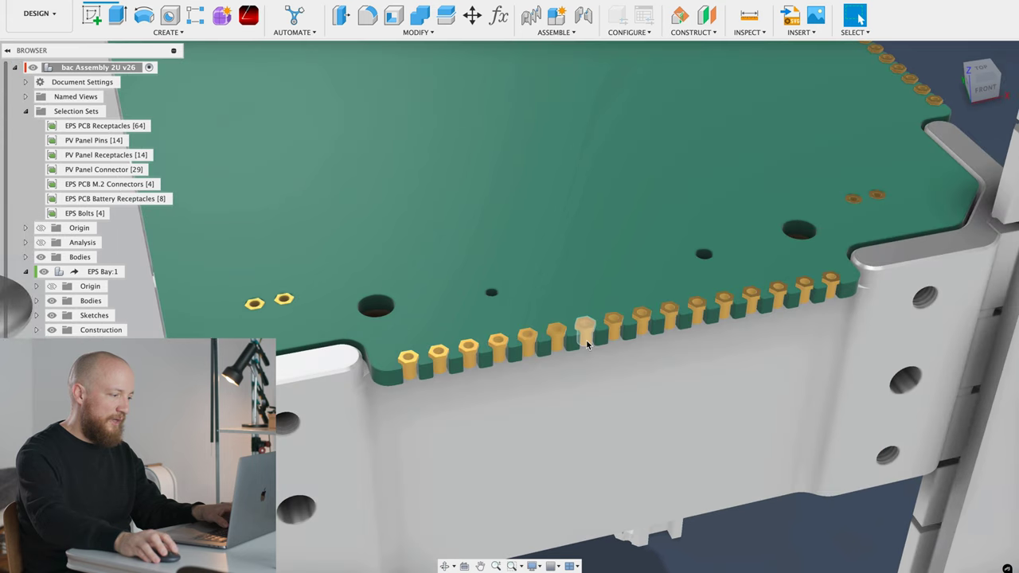
scroll(586, 339, "down", 5)
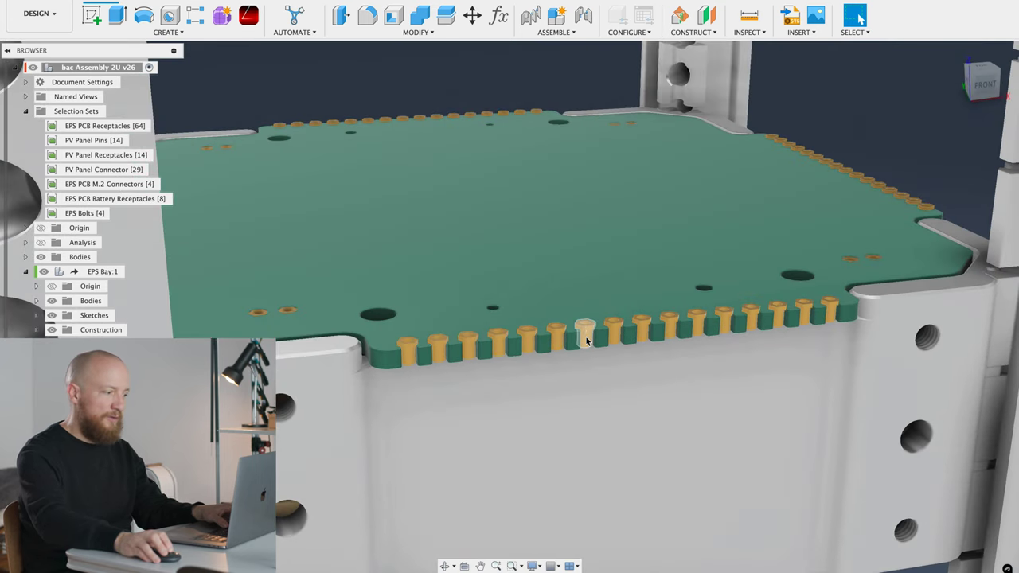
scroll(587, 343, "up", 4)
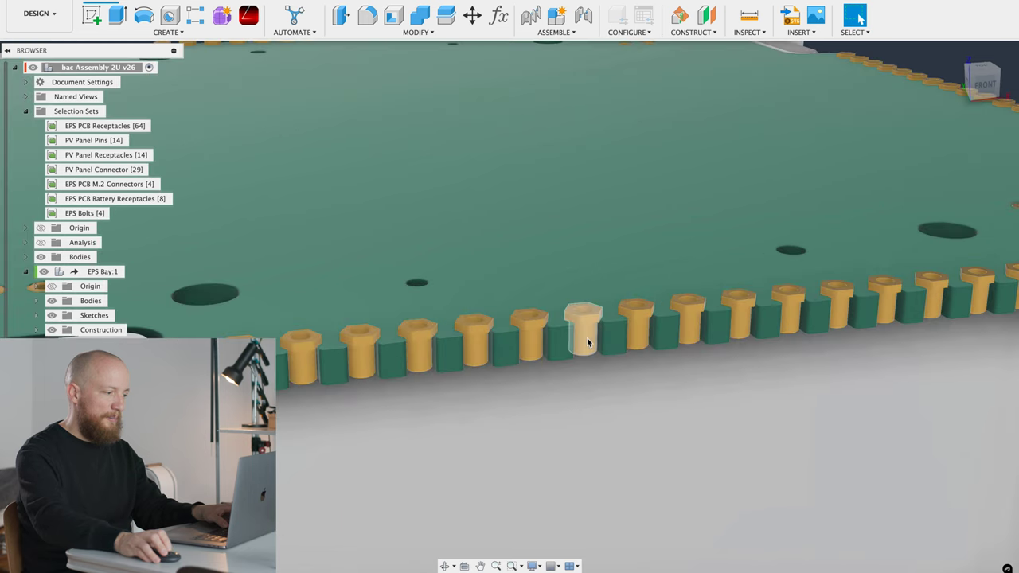
scroll(587, 343, "down", 3)
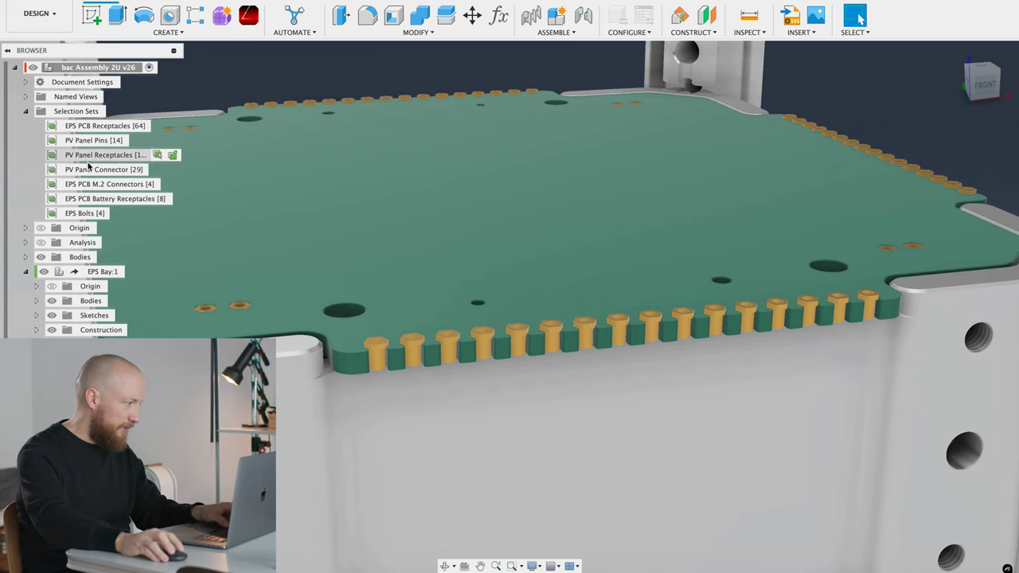
Step: Show the PV Panel Connector set again and inspect it from inside against the solar panel's hole row
left_click(104, 170)
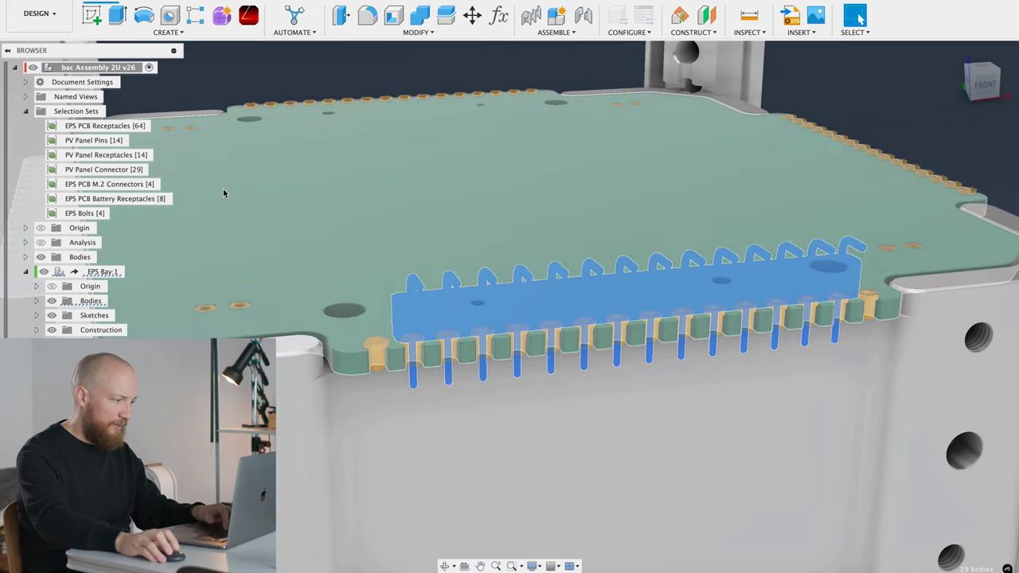
key("Escape")
scroll(270, 298, "down", 6)
middle_click_drag(271, 297, 382, 286, "shift")
scroll(351, 247, "up", 5)
scroll(420, 266, "up", 5)
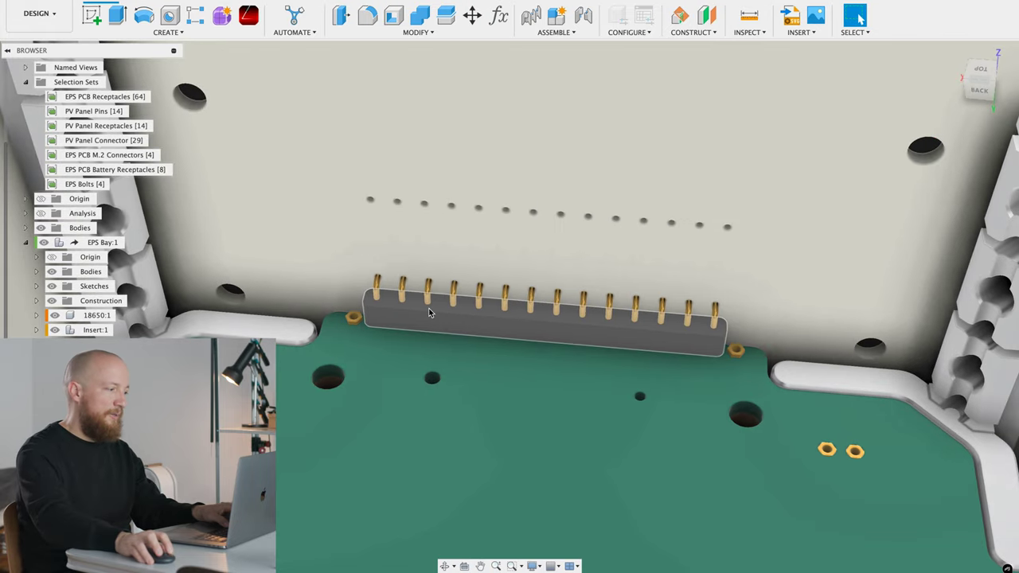
scroll(428, 211, "up", 2)
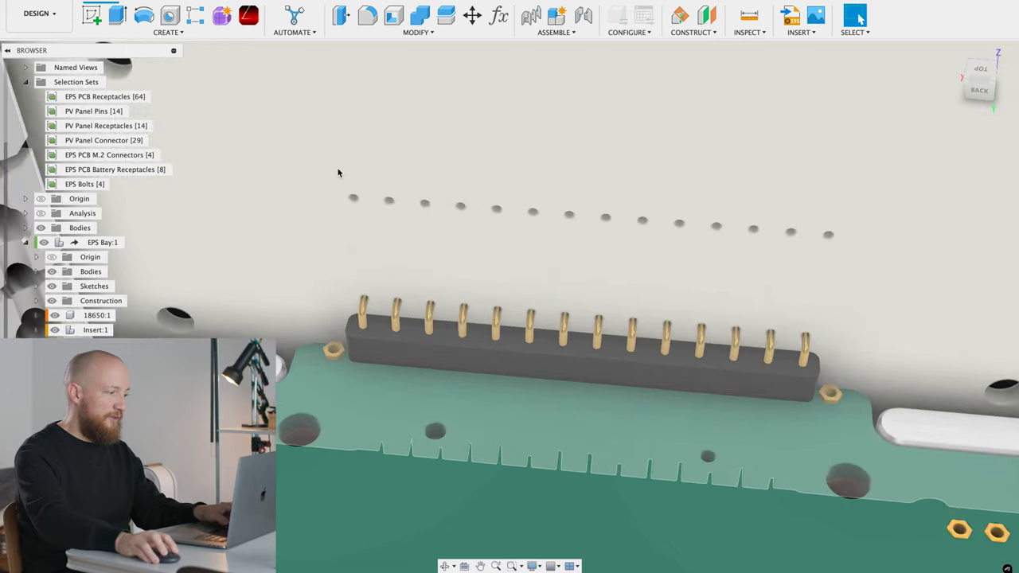
Step: Window-select the solar panel's hole row and the connector pins below it, and clear the selection
left_click_drag(330, 166, 915, 281)
left_click_drag(351, 279, 899, 371)
scroll(824, 437, "down", 4)
key("Escape")
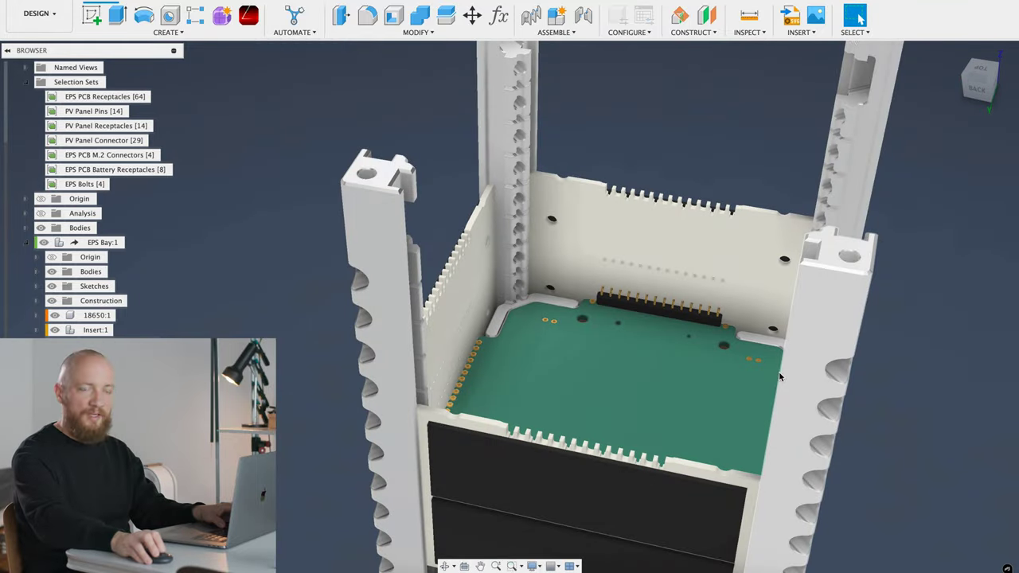
Step: Show the EPS PCB M.2 Connectors set on the board, viewed from above
middle_click_drag(780, 377, 880, 382, "shift")
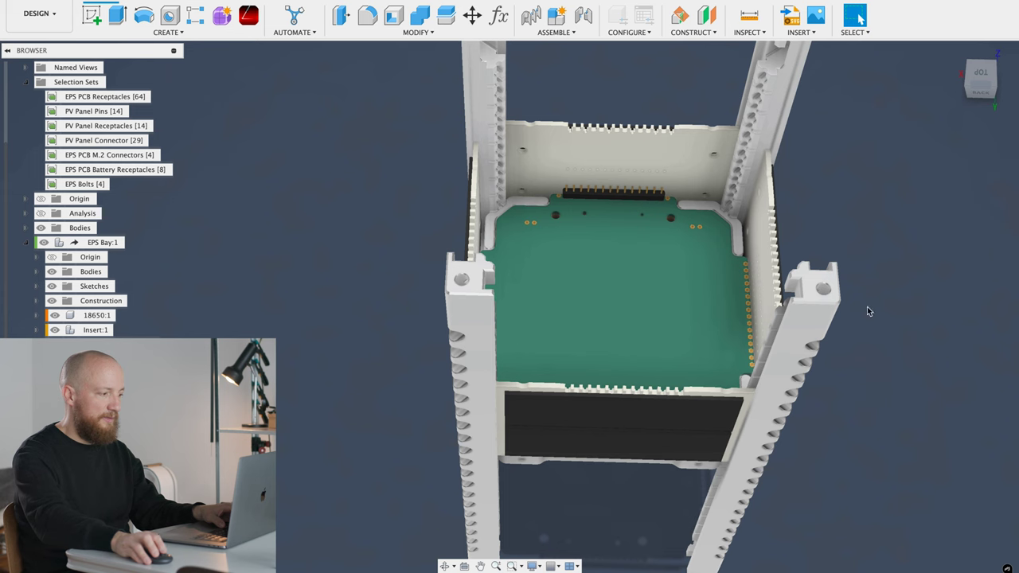
middle_click_drag(849, 264, 848, 276, "shift")
scroll(846, 273, "up", 5)
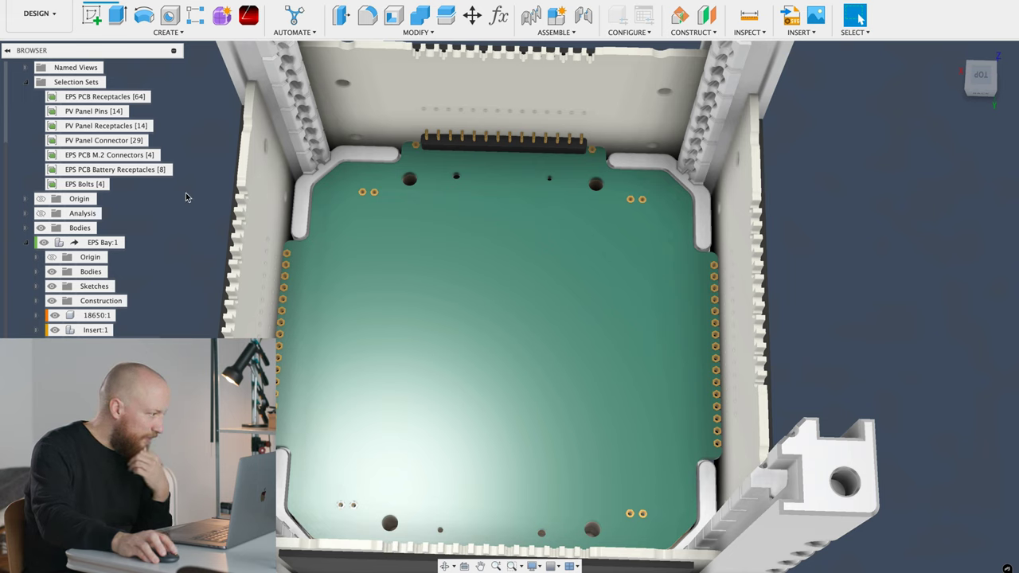
left_click(156, 156)
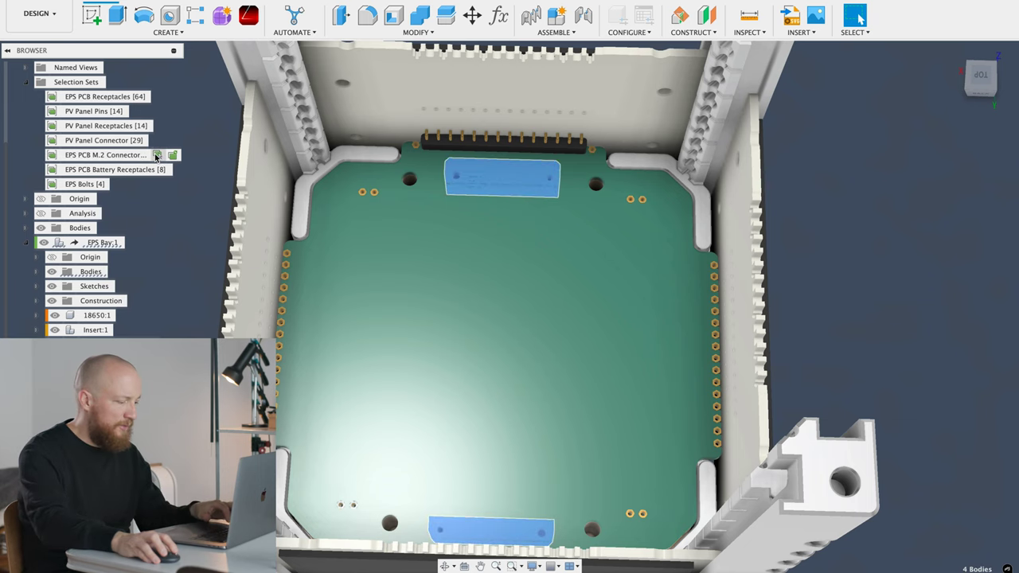
key("v")
left_click(806, 173)
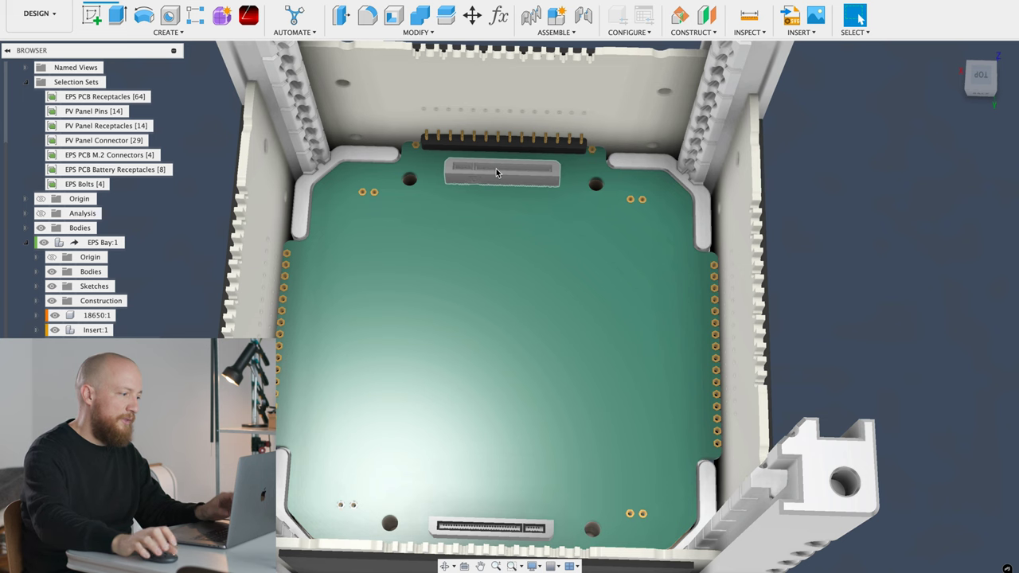
left_click(496, 170)
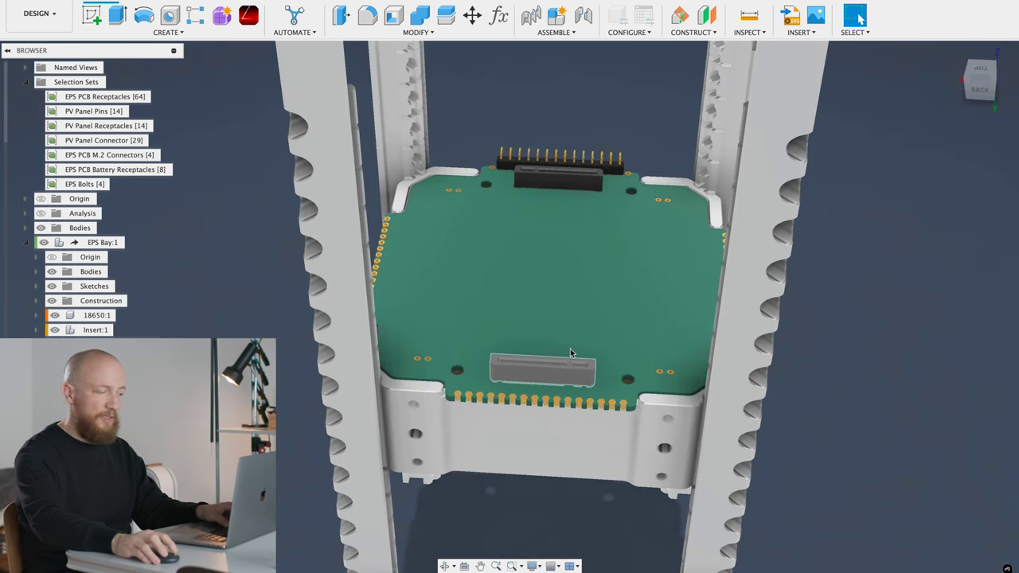
Step: Hide the EPS Bay body in the EPS Bay component to expose the inserts and battery cells
left_click(609, 300)
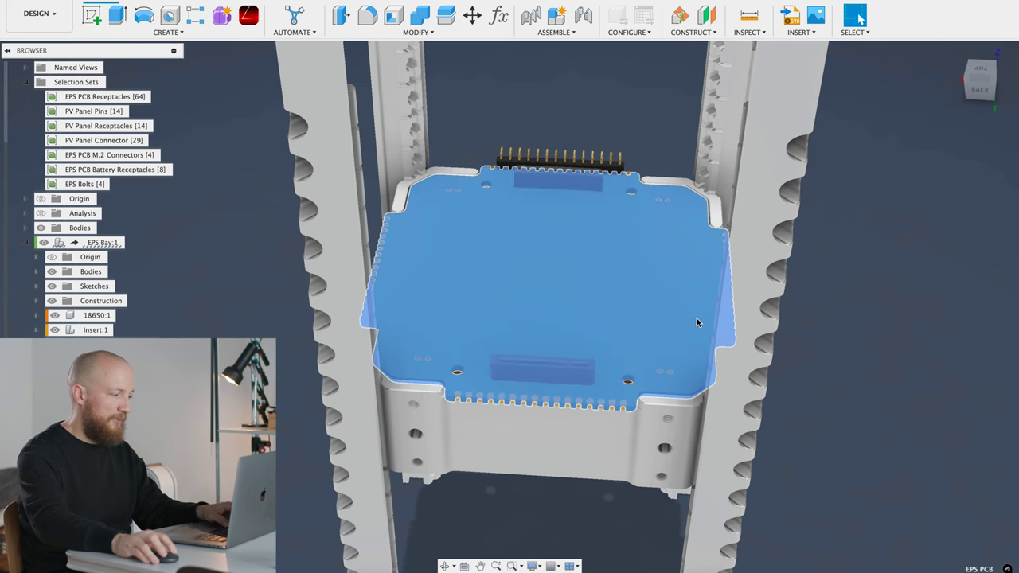
left_click(524, 432)
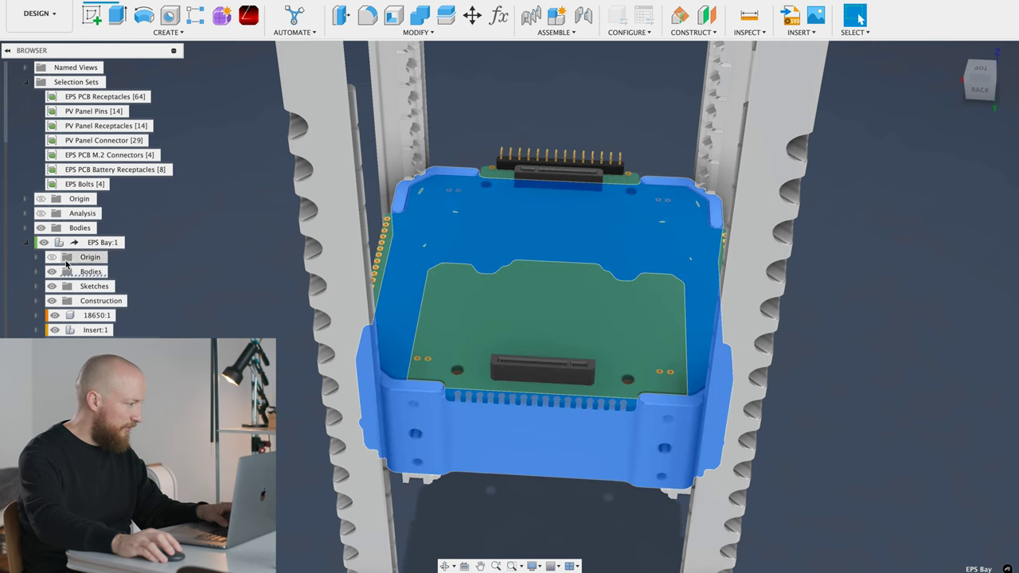
left_click(37, 272)
left_click(64, 84)
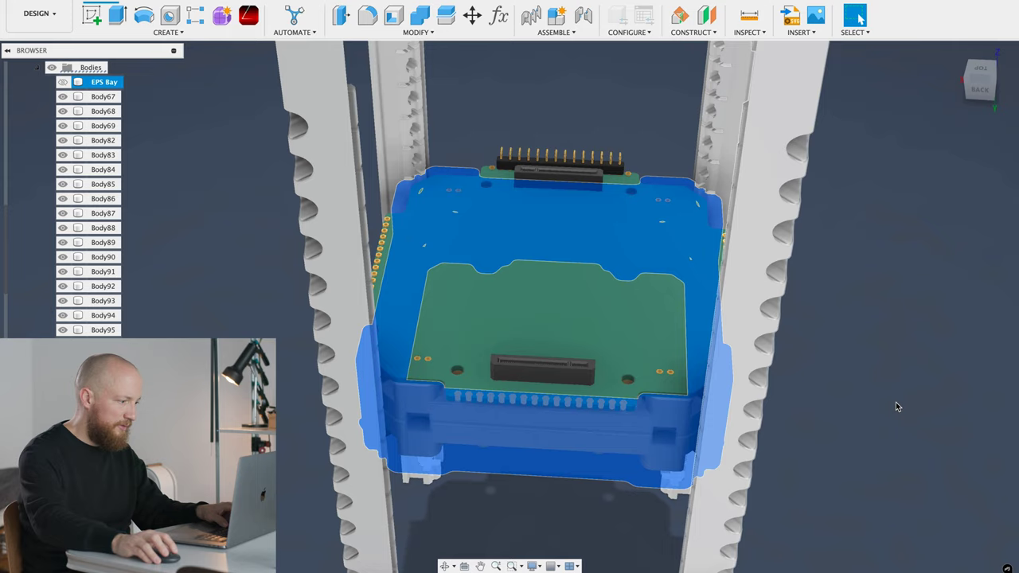
Step: Examine the M.2 connector on the board's underside within the insert opening, and its counterpart on top
middle_click_drag(889, 437, 945, 416, "shift")
middle_click_drag(836, 199, 836, 386, "shift")
scroll(851, 295, "down", 2)
scroll(622, 379, "up", 4)
left_click(520, 300)
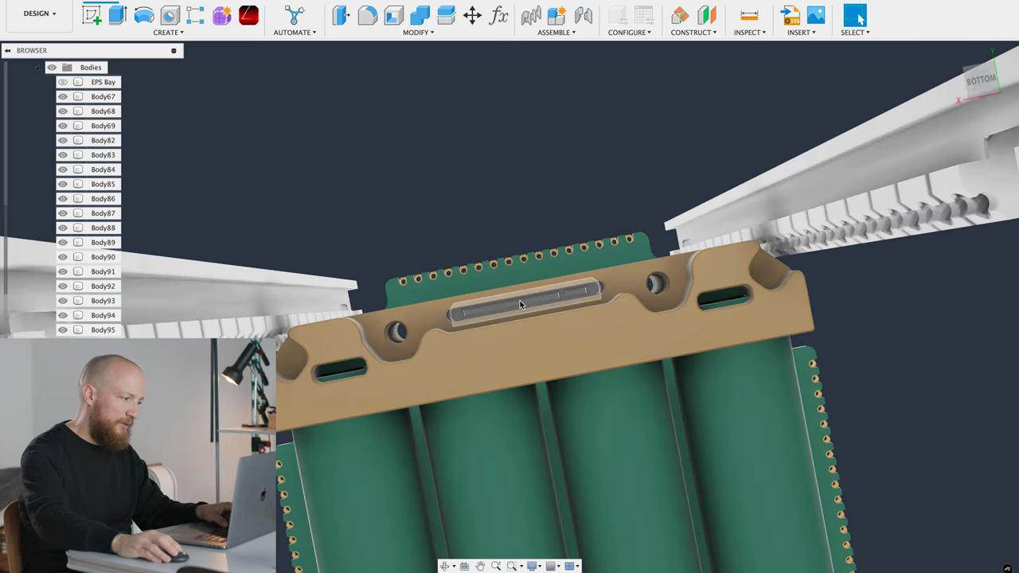
middle_click_drag(520, 300, 551, 379, "shift")
scroll(550, 379, "down", 2)
middle_click_drag(591, 304, 558, 283, "shift")
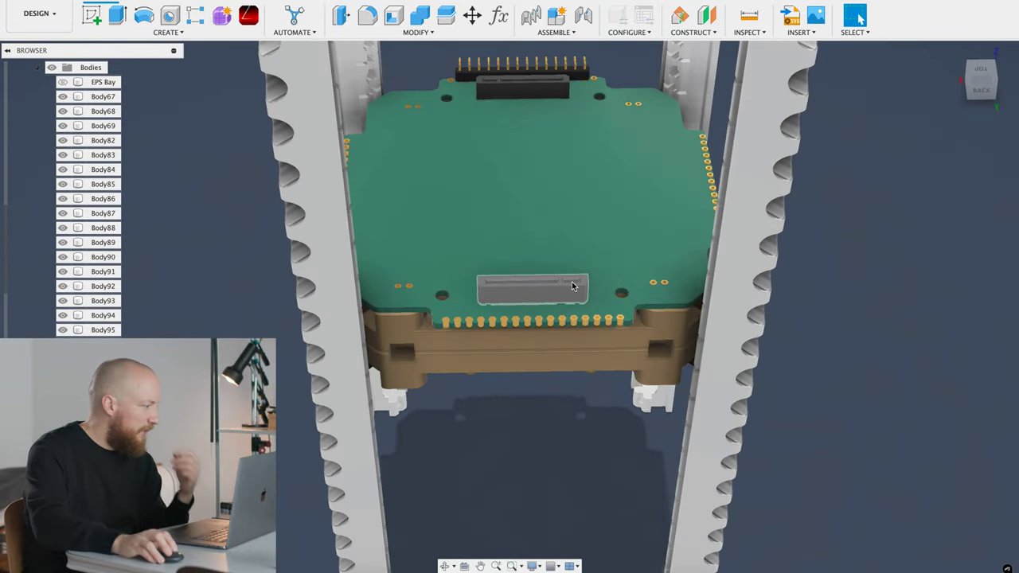
Step: Show the EPS Bay body again and collapse the component's list of bodies
left_click(63, 82)
left_click(77, 83)
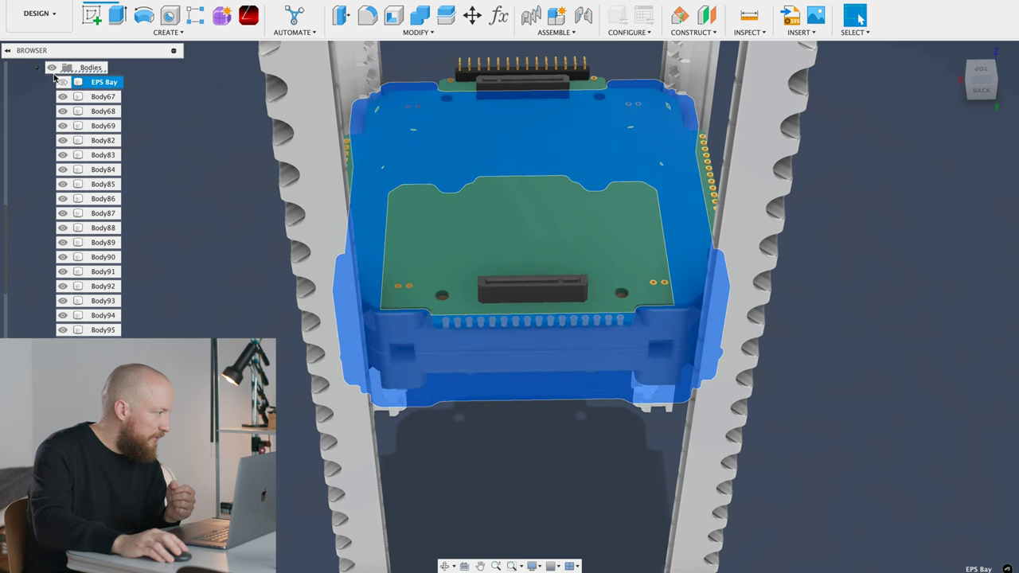
left_click(62, 83)
left_click(38, 67)
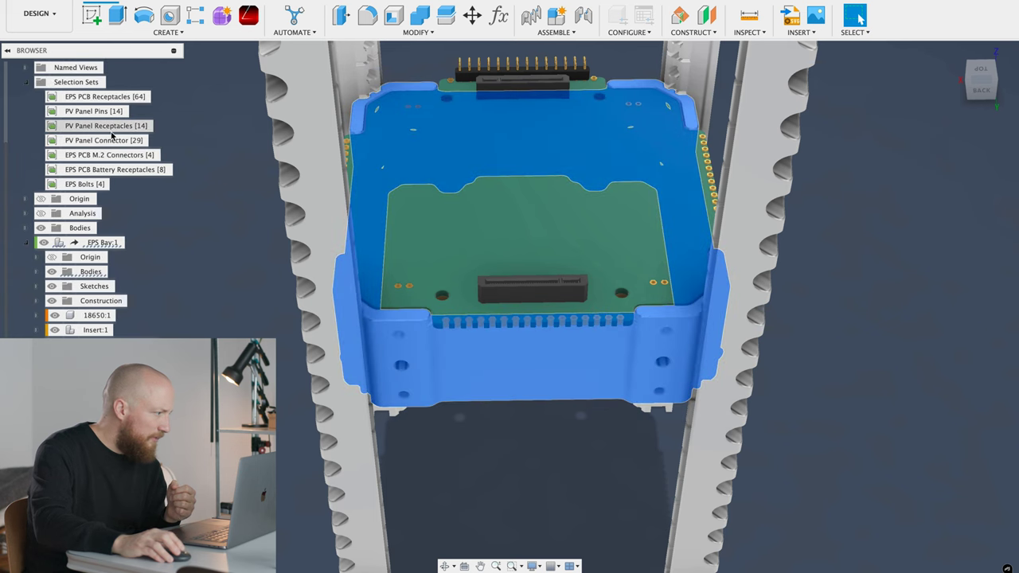
Step: Show the EPS Bolts selection set at the four mounting holes of the EPS board
left_click(116, 185)
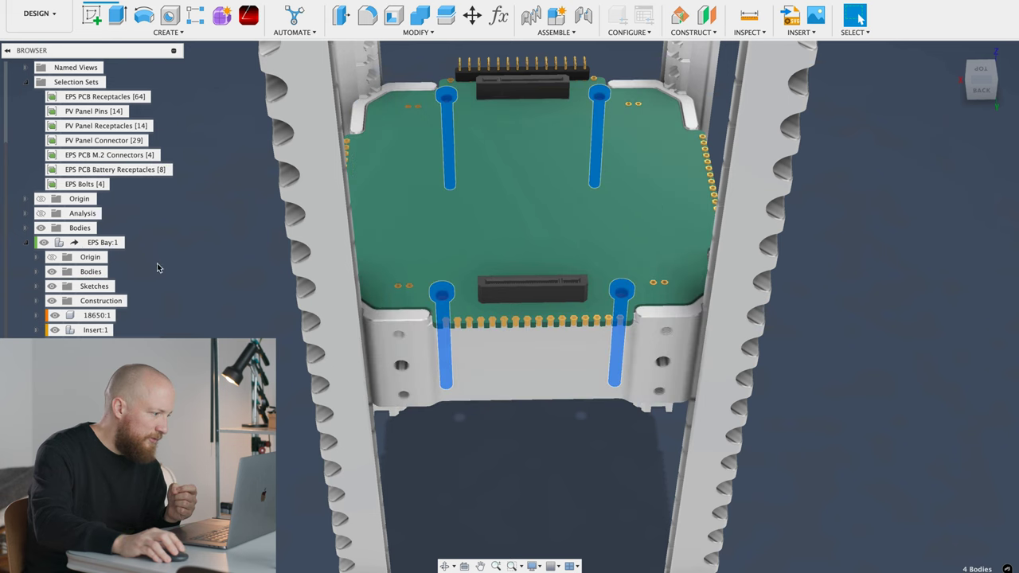
left_click(924, 281)
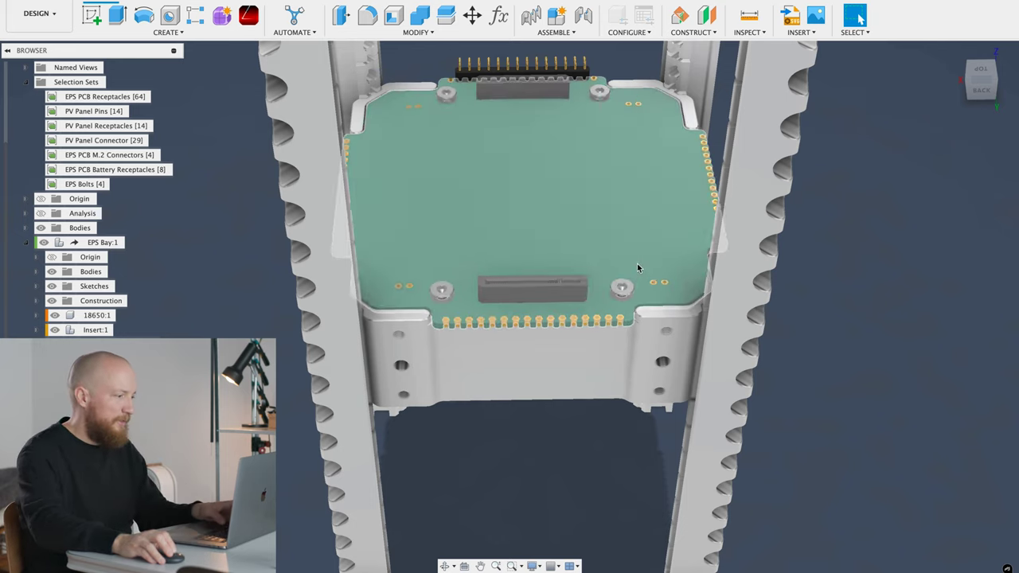
middle_click_drag(637, 264, 653, 200, "shift")
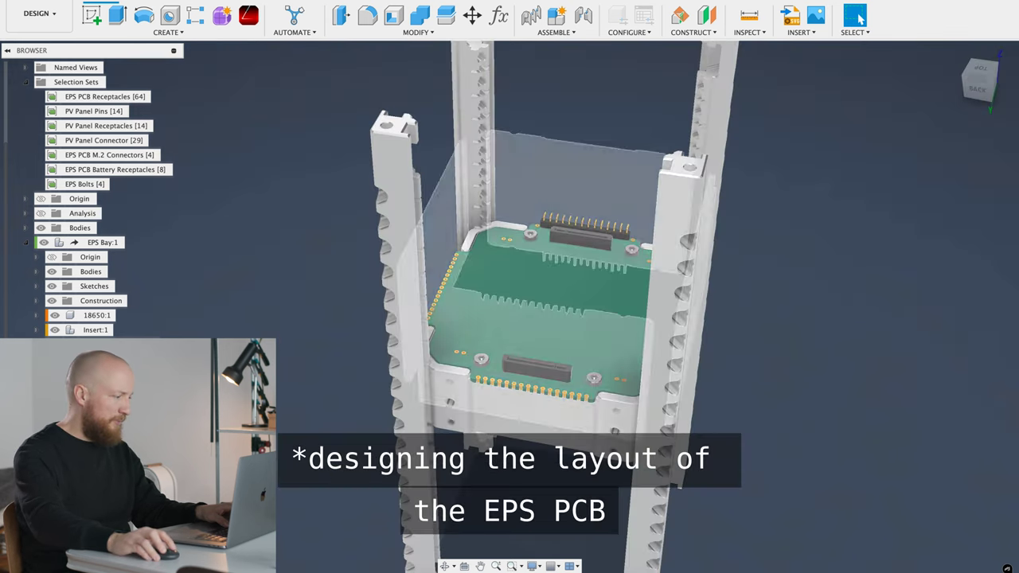
Step: Show the PV Panel Receptacles selection set along the solar panel's upper edge, viewed from the back
left_click(980, 90)
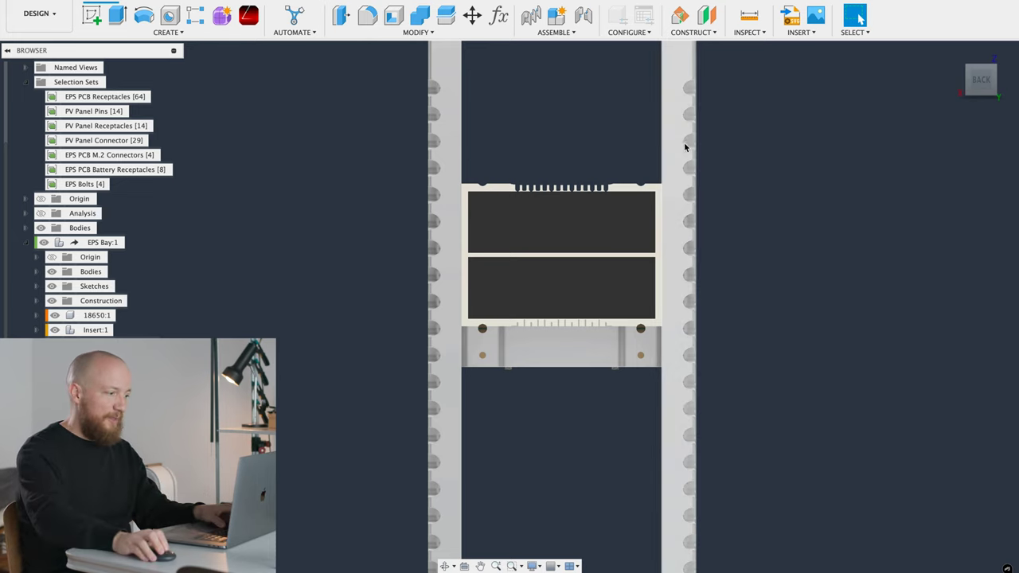
scroll(682, 146, "up", 5)
scroll(590, 161, "up", 2)
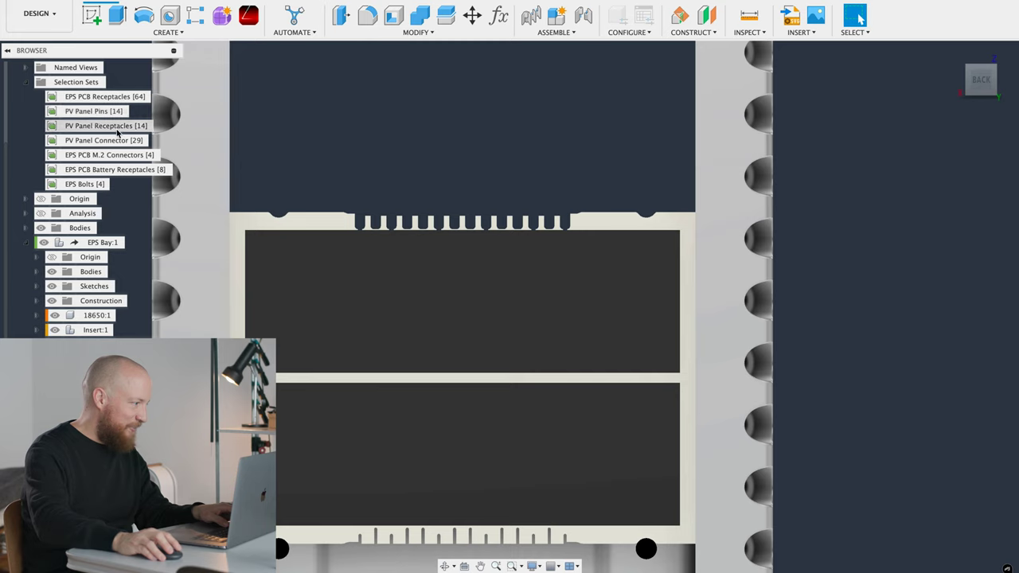
left_click(156, 127)
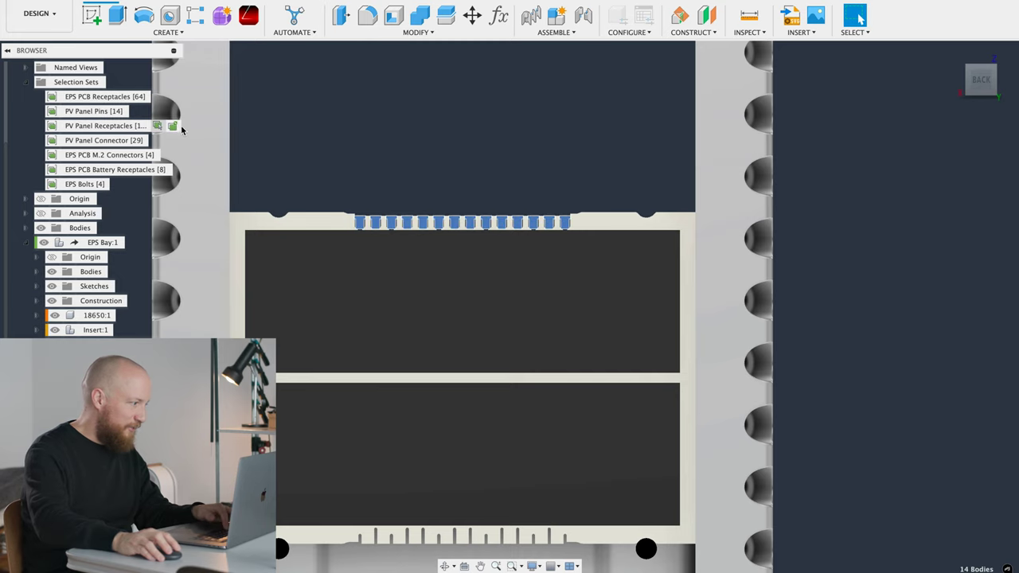
left_click(453, 126)
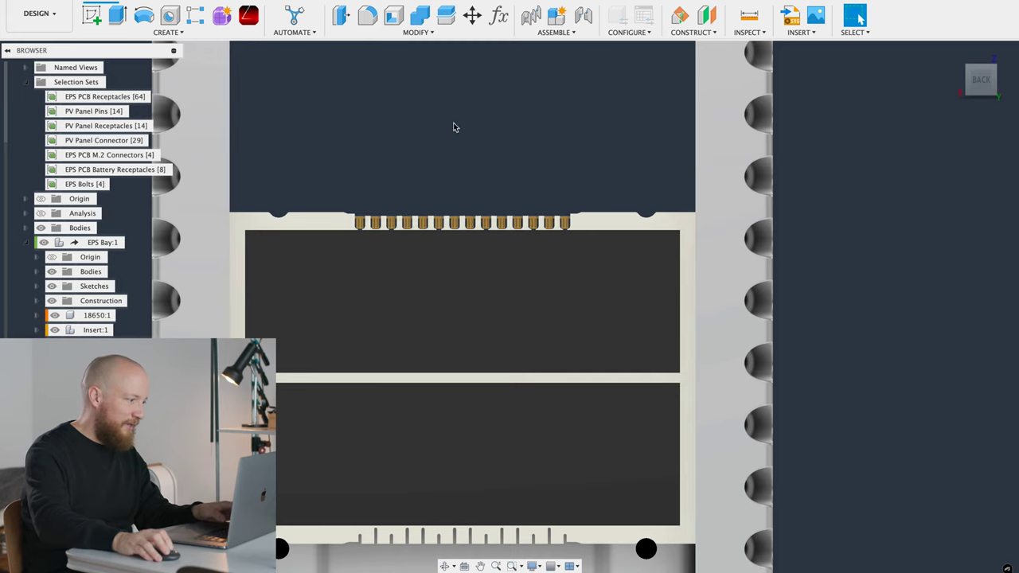
Step: Show the PV Panel Pins selection set along the solar panel's lower edge
middle_click_drag(505, 119, 396, 119, "shift")
middle_click_drag(504, 89, 499, 119)
scroll(489, 88, "up", 5)
scroll(342, 67, "right", 6, "shift")
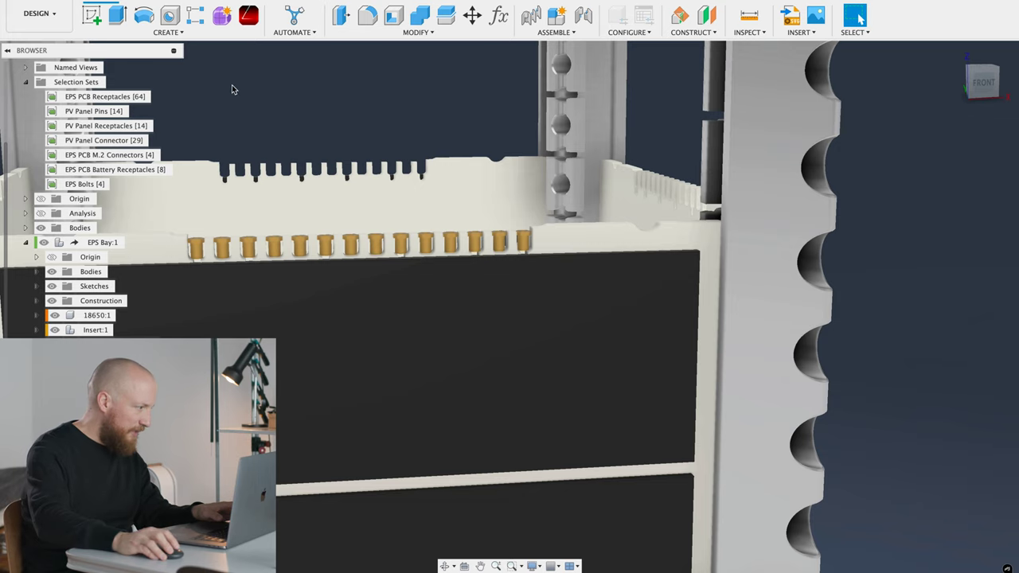
left_click(133, 112)
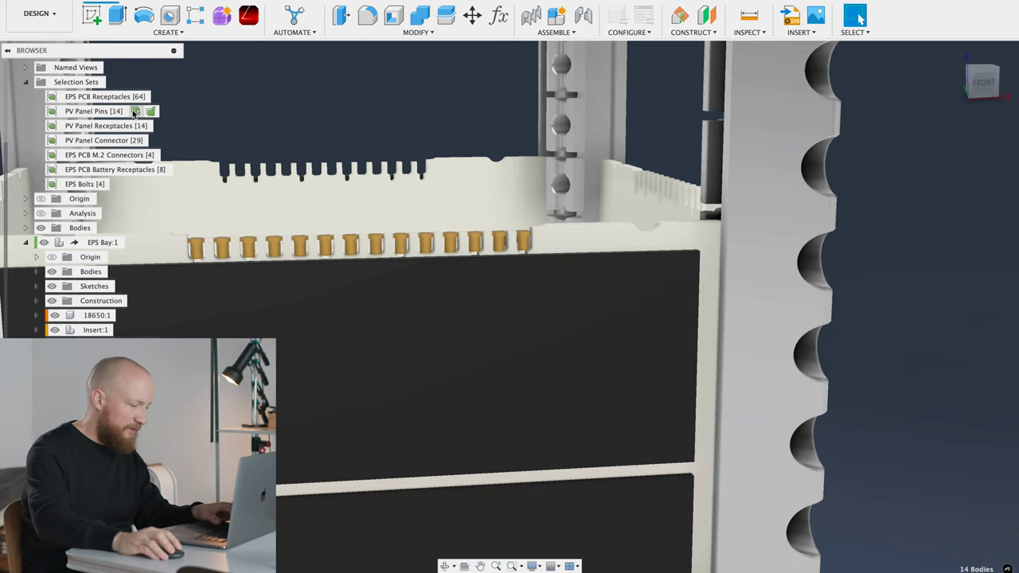
scroll(287, 119, "down", 5)
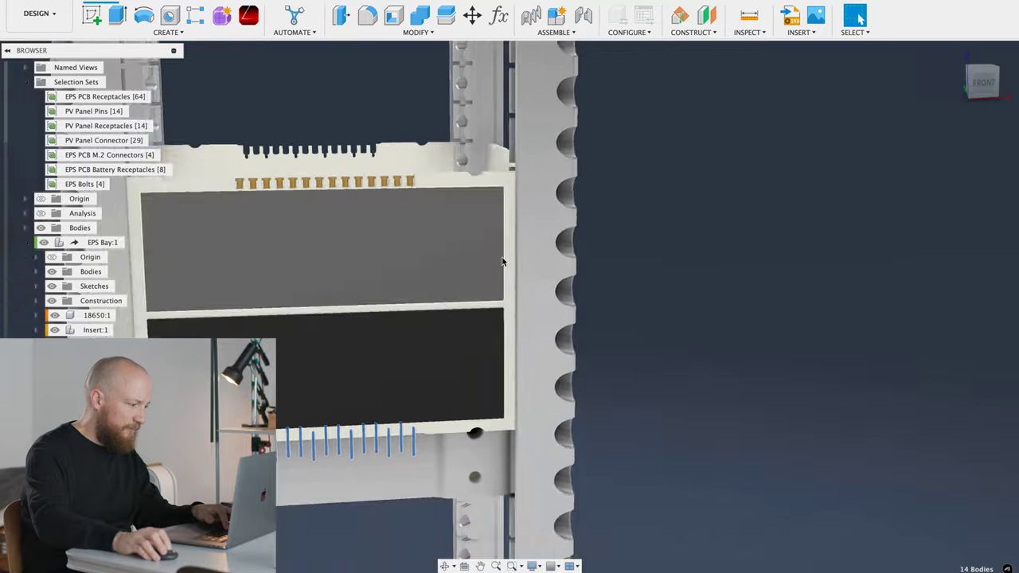
middle_click_drag(415, 275, 415, 281, "shift")
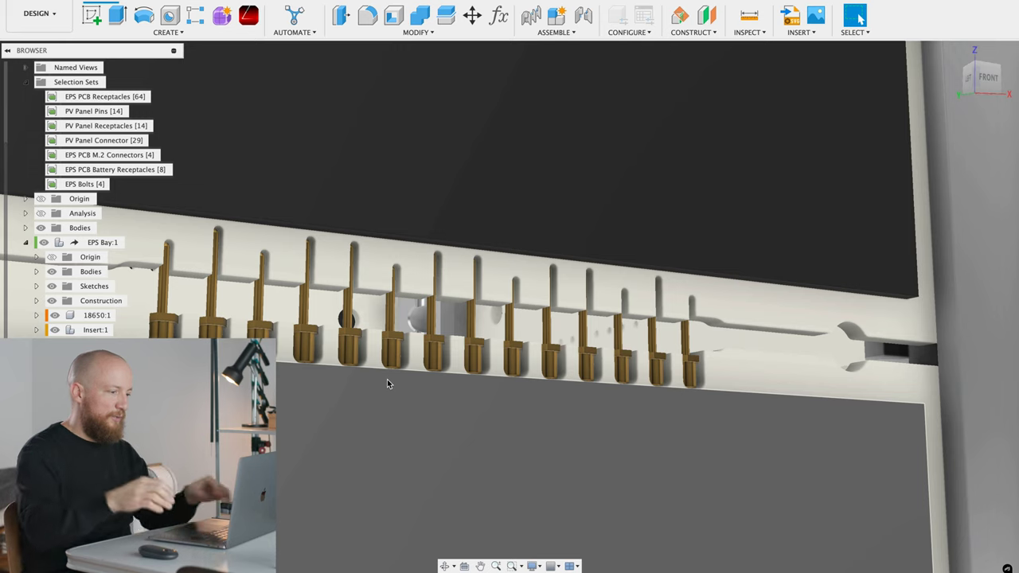
Step: Examine the pins and receptacles at the joint between the two stacked solar panels, including from the front
scroll(406, 362, "down", 2)
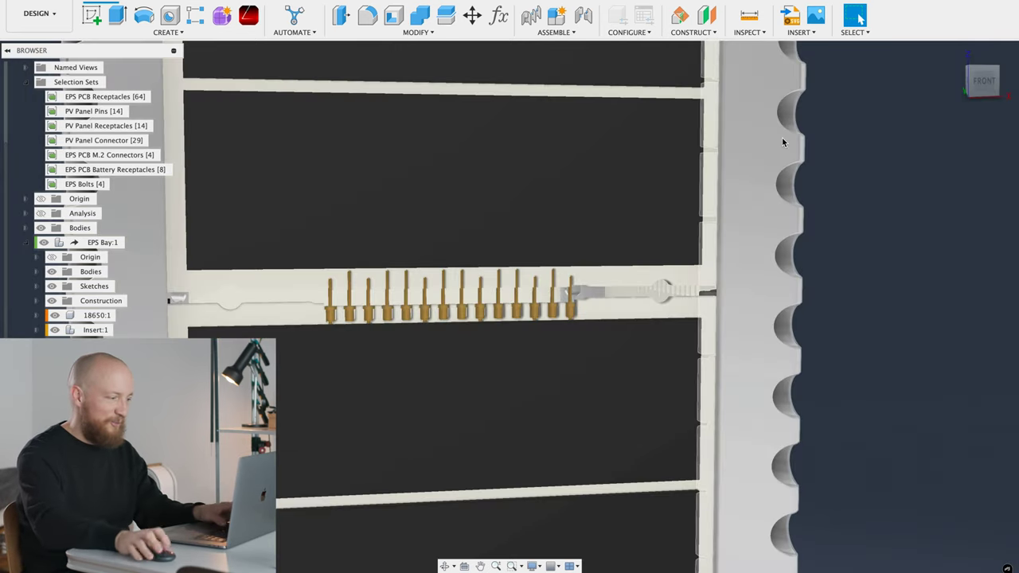
middle_click_drag(855, 171, 891, 218)
left_click(985, 90)
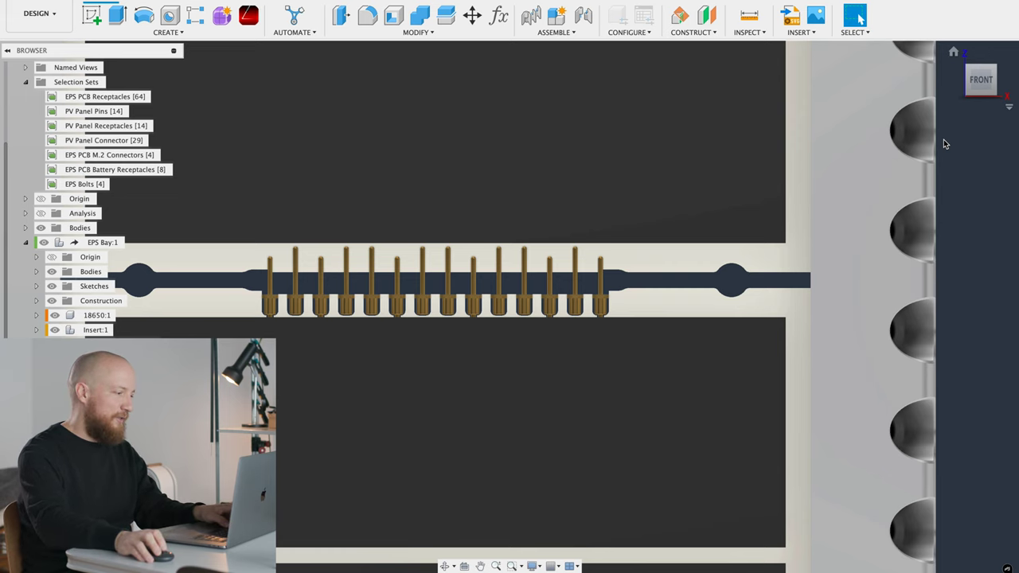
scroll(987, 164, "down", 5)
middle_click_drag(992, 160, 952, 202, "shift")
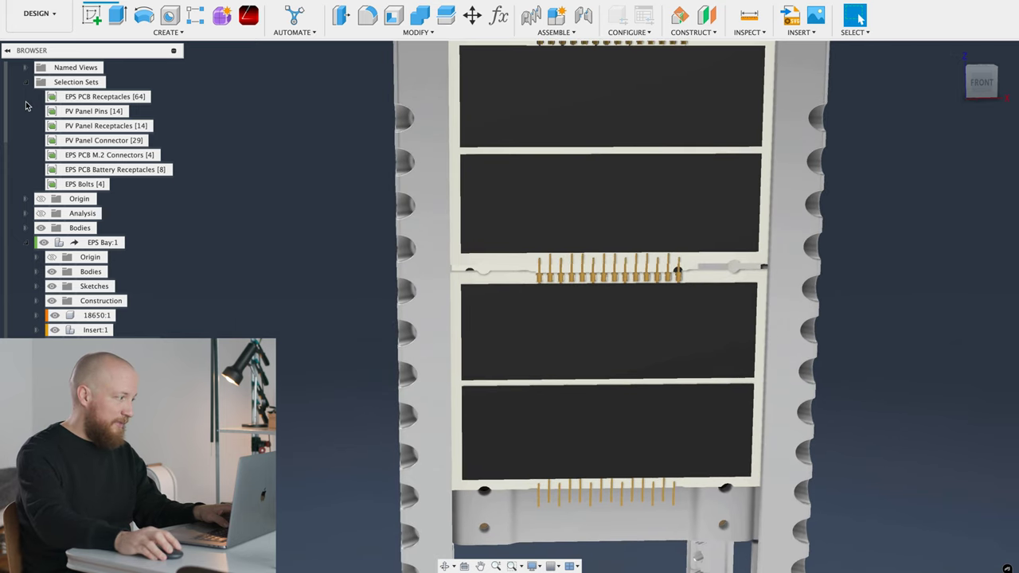
Step: Collapse the EPS Bay component and show the aluminium body of the Panel Brace between the rails
left_click(28, 243)
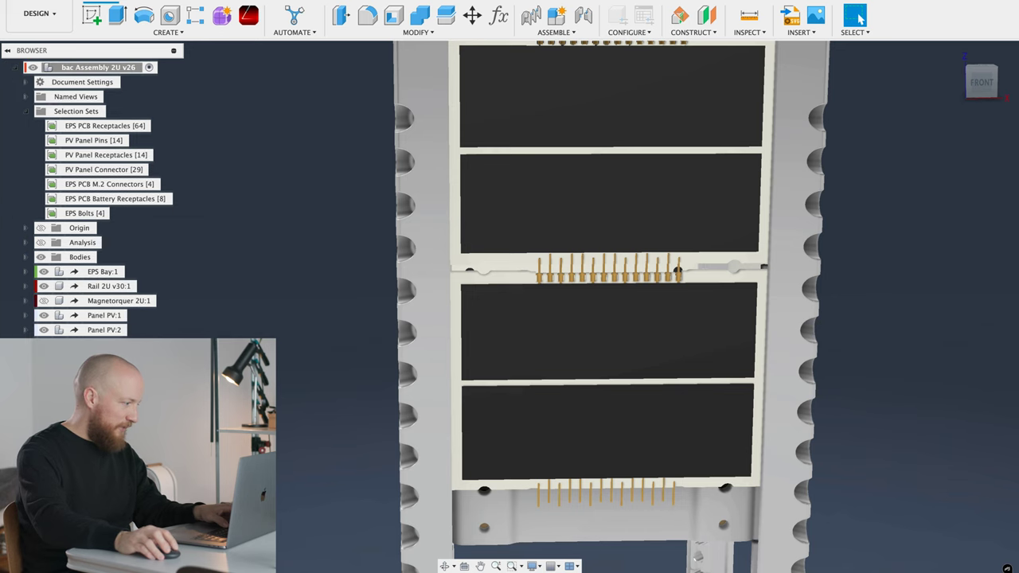
middle_click_drag(238, 327, 297, 157)
scroll(406, 273, "down", 2)
middle_click_drag(562, 281, 530, 315, "shift")
scroll(467, 347, "up", 5)
middle_click_drag(471, 291, 482, 273)
scroll(444, 313, "up", 3)
scroll(476, 278, "up", 4)
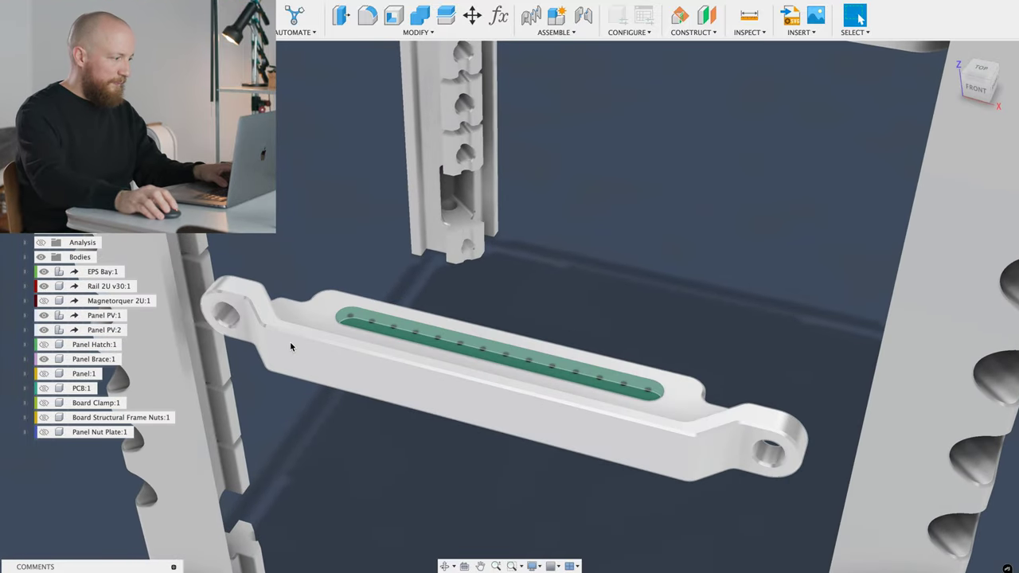
Step: Examine the aluminium panel brace and highlight its perforated insulator
middle_click_drag(290, 347, 402, 448, "shift")
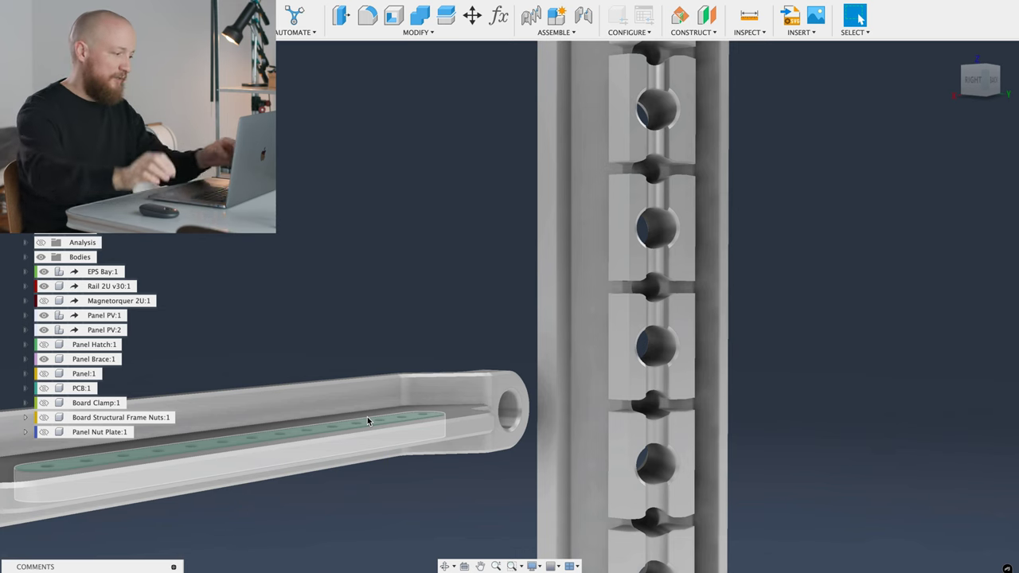
scroll(366, 418, "down", 2)
middle_click_drag(349, 358, 392, 411, "shift")
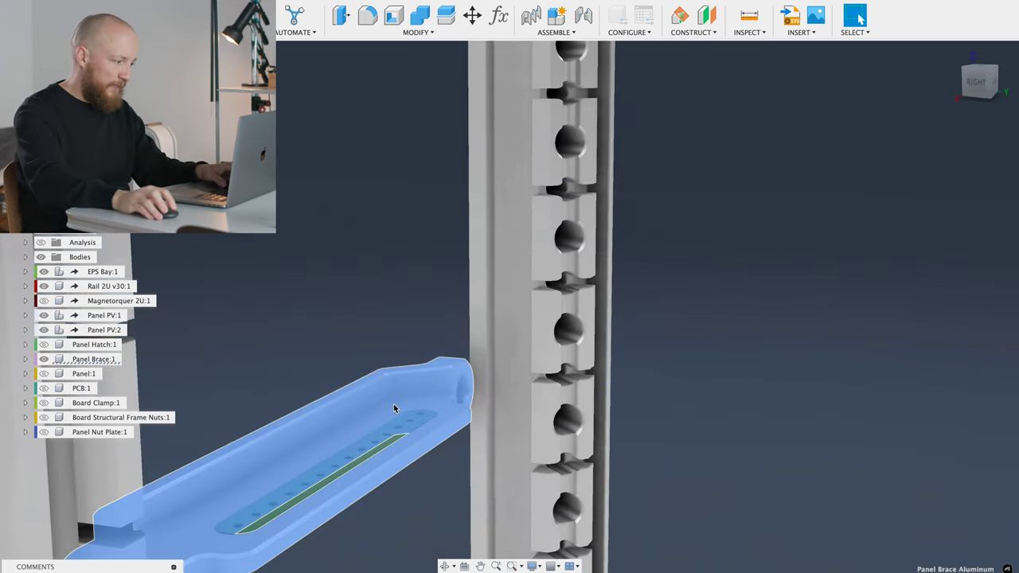
left_click(365, 456)
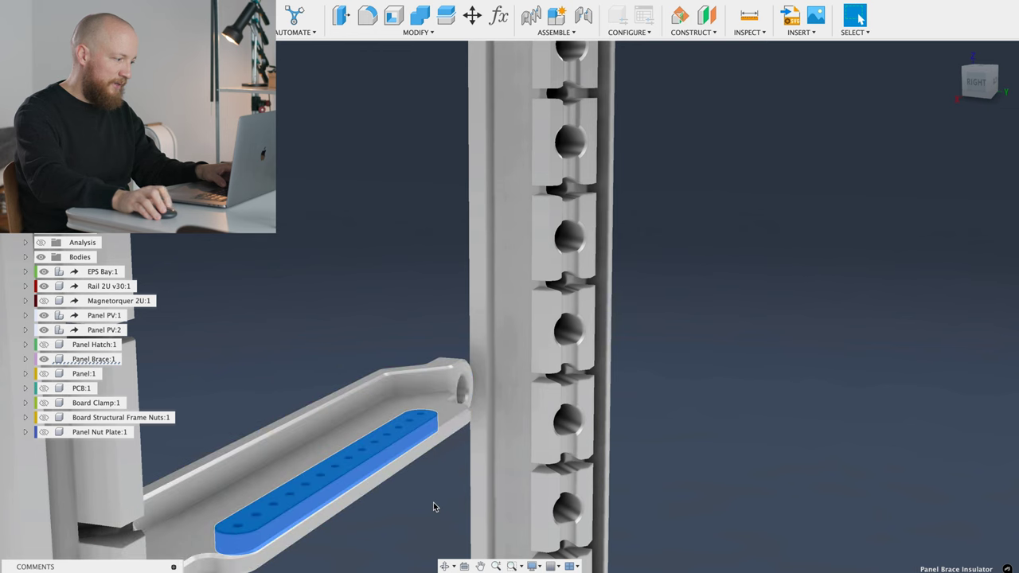
middle_click_drag(434, 502, 493, 414, "shift")
left_click(424, 511)
Step: Examine the PEEK panel brace over the solar panel pins from below, highlighting it and the EPS bay insert
scroll(422, 511, "down", 5)
middle_click_drag(362, 402, 452, 415, "shift")
scroll(417, 390, "down", 10)
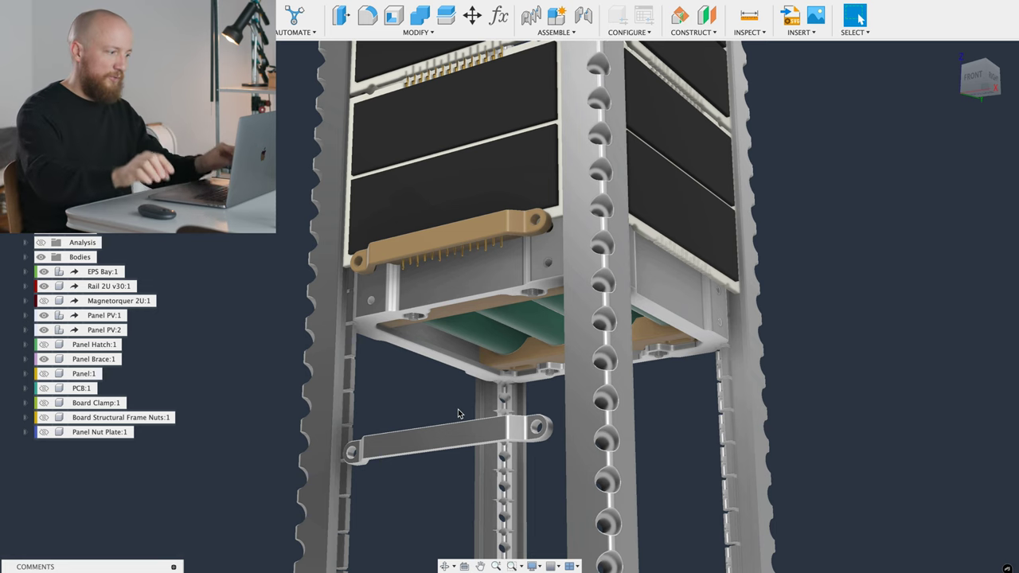
middle_click_drag(458, 413, 418, 207, "shift")
left_click(416, 122)
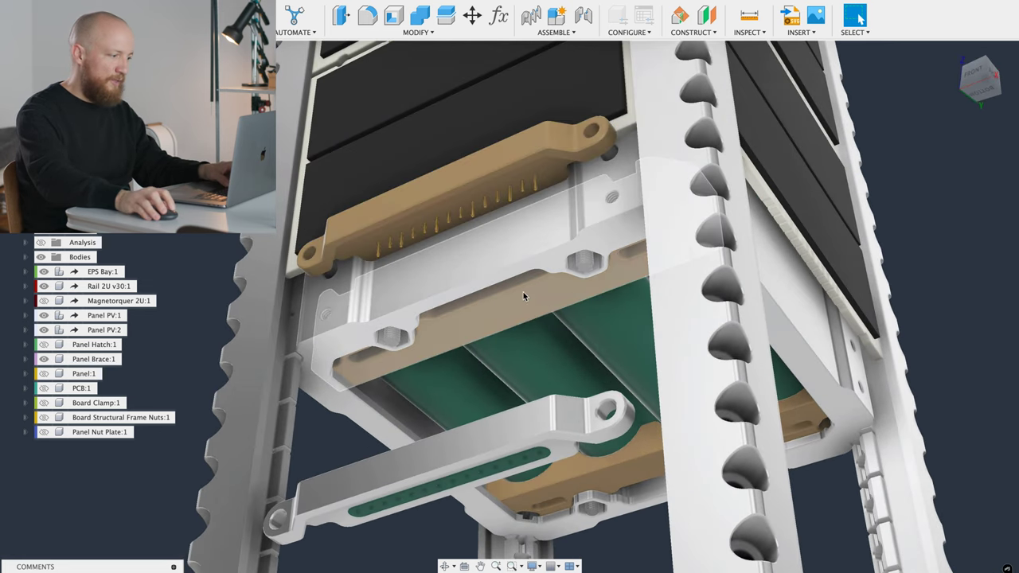
left_click(523, 304)
left_click(524, 304)
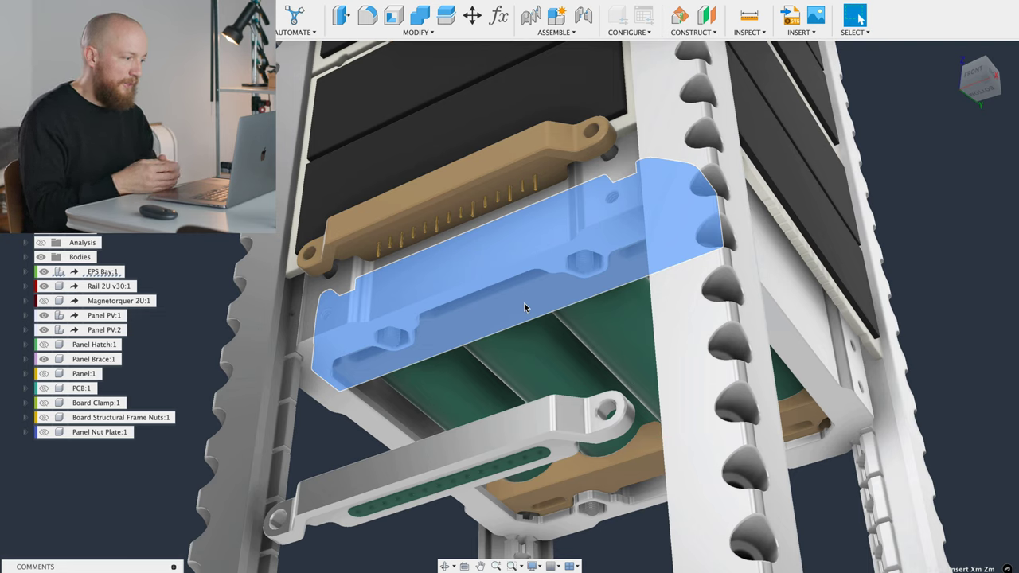
left_click(502, 180)
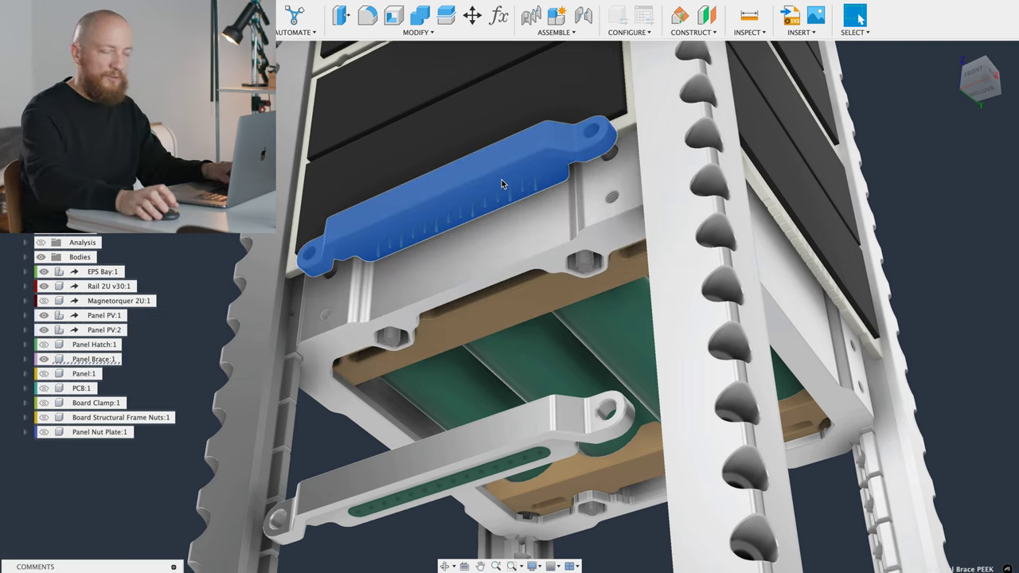
left_click(501, 179)
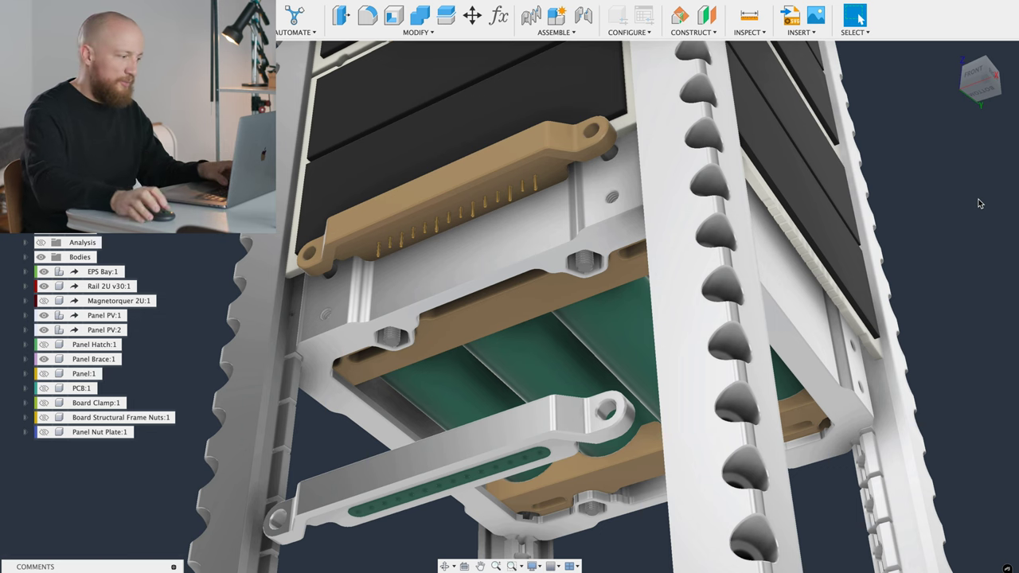
Step: Highlight the PEEK and aluminium panel braces together in a right-side view with the rails lying horizontally
scroll(977, 169, "down", 1)
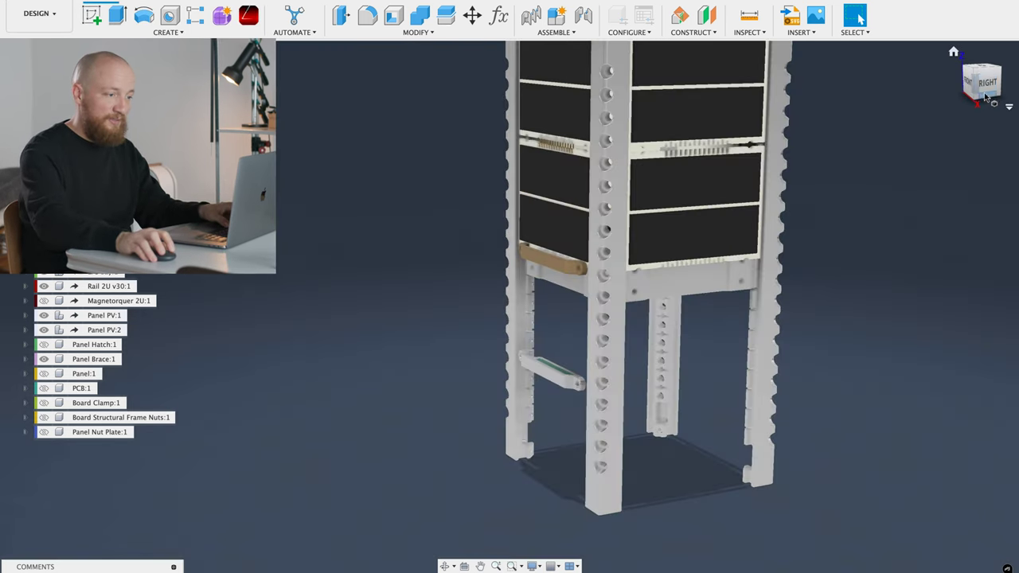
left_click(984, 81)
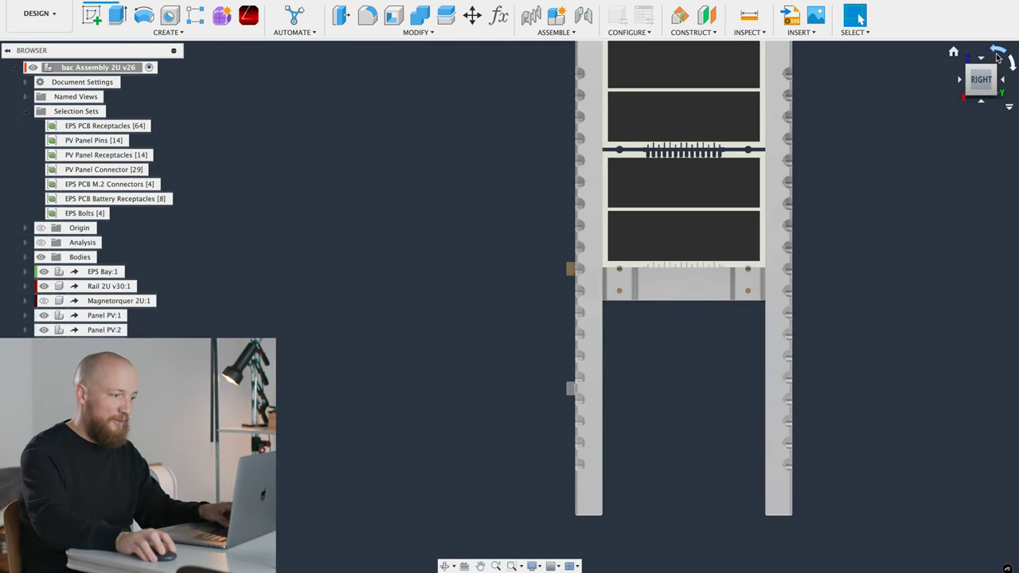
left_click(999, 52)
middle_click_drag(685, 320, 699, 370)
left_click(597, 304)
left_click(483, 309, "shift")
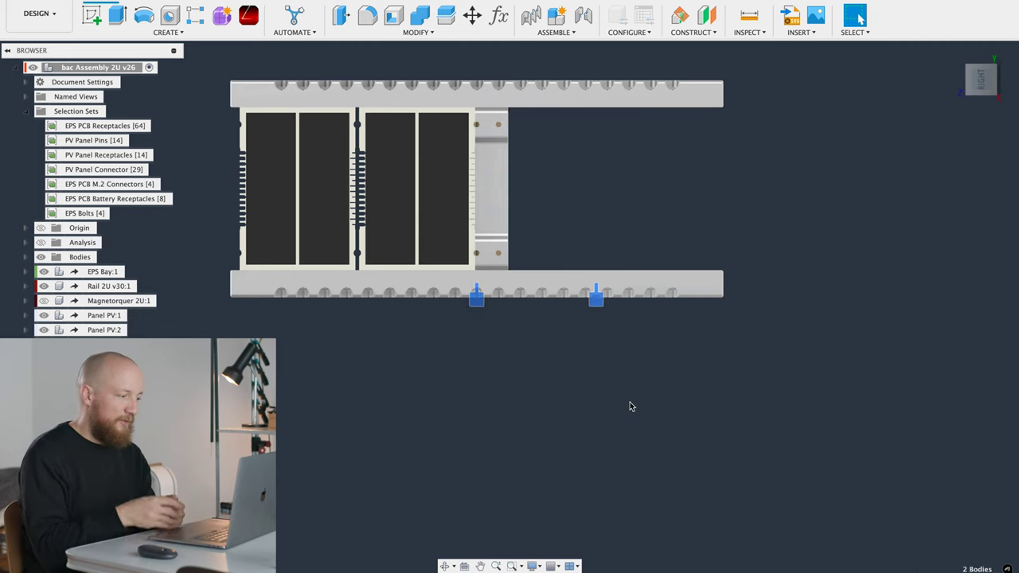
key("v")
Step: Examine how both panel braces sit between the front rails, closing in on the aluminium one
middle_click_drag(673, 367, 858, 17, "shift")
middle_click_drag(661, 329, 729, 355, "shift")
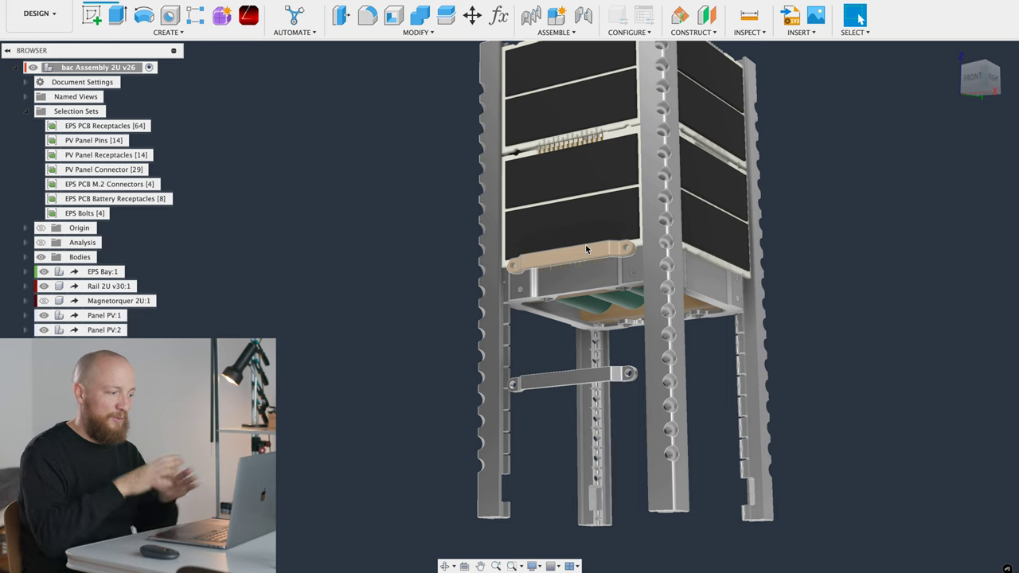
middle_click_drag(890, 299, 861, 280, "shift")
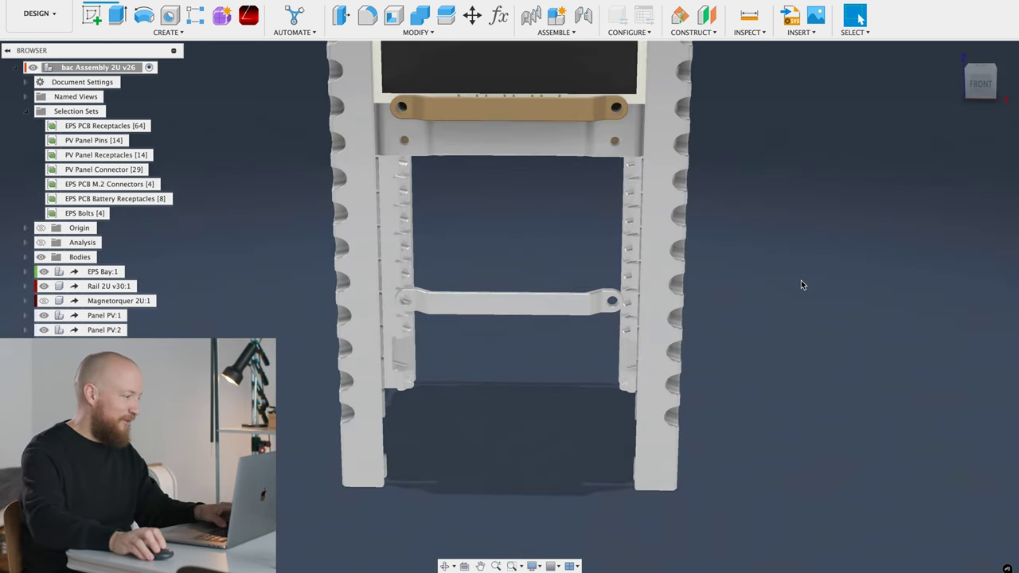
middle_click_drag(554, 286, 557, 298, "shift")
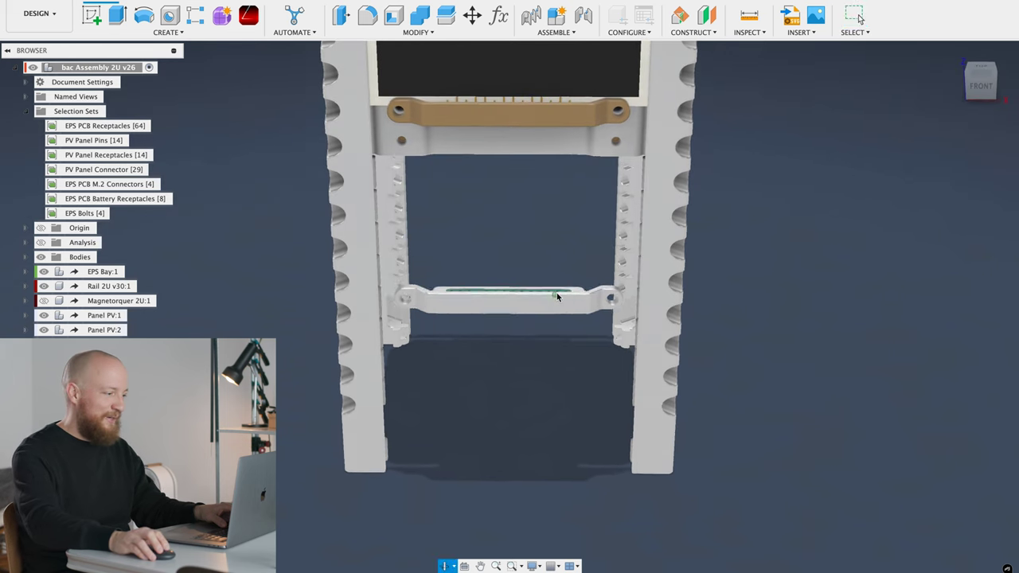
scroll(608, 304, "up", 5)
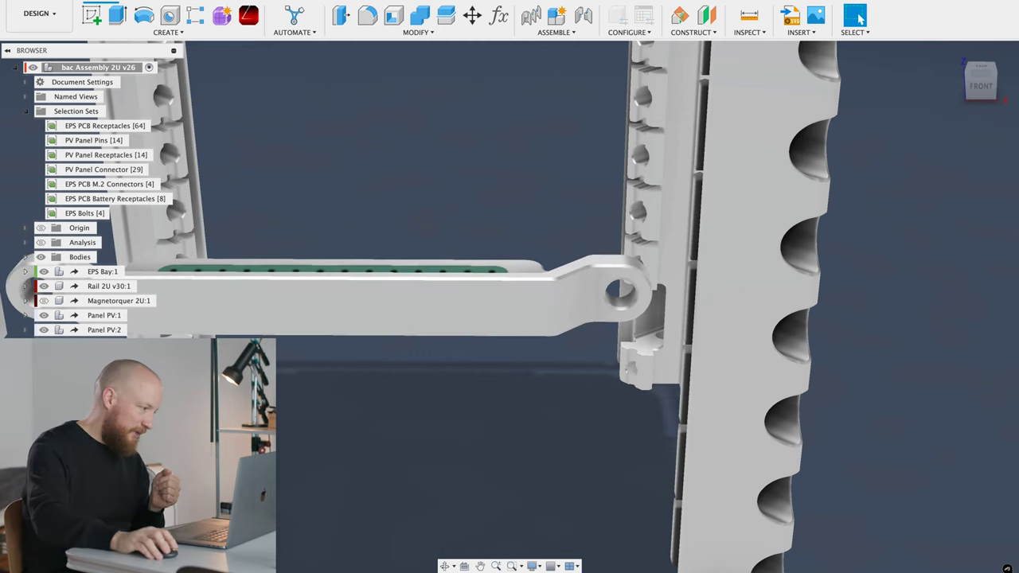
Step: Show the Panel Nut Plate behind the aluminium brace and examine its threaded holes and slot
scroll(214, 450, "down", 4)
middle_click_drag(288, 492, 776, 215)
left_click(825, 244)
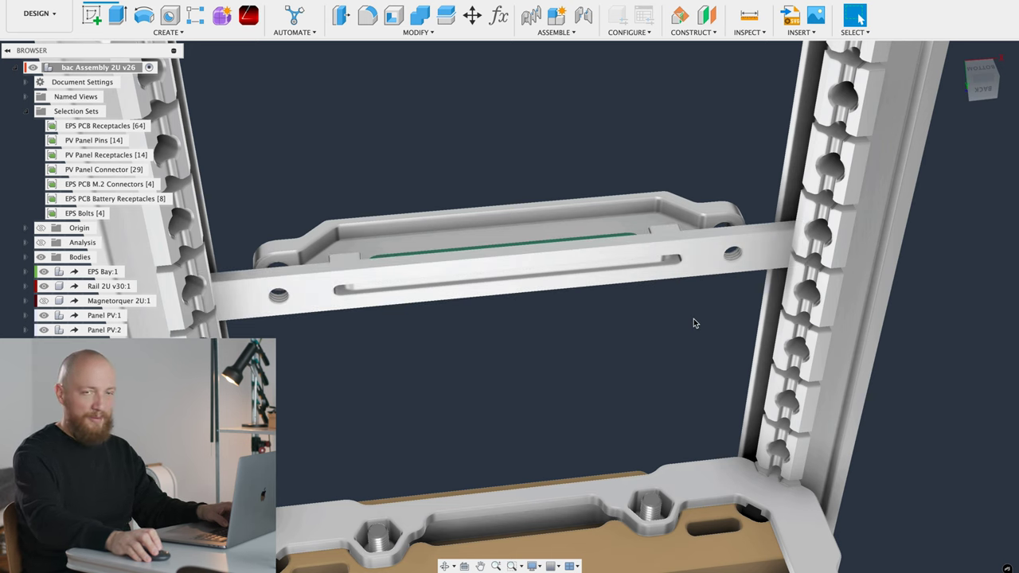
middle_click_drag(694, 322, 747, 360, "shift")
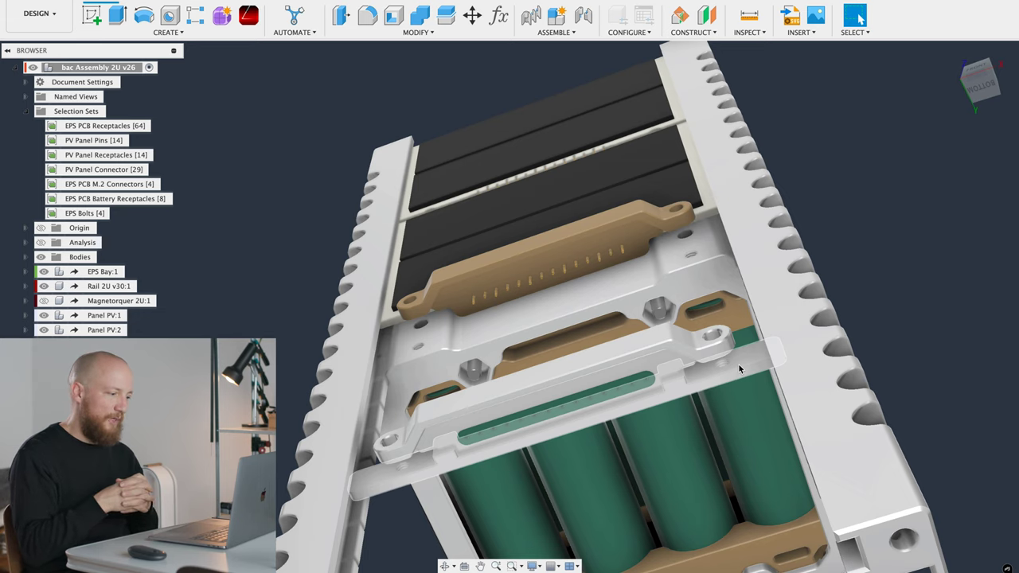
Step: Hide both panel braces and show the green PCB frame below the lower solar panel
middle_click_drag(738, 363, 891, 363, "shift")
scroll(913, 395, "down", 3)
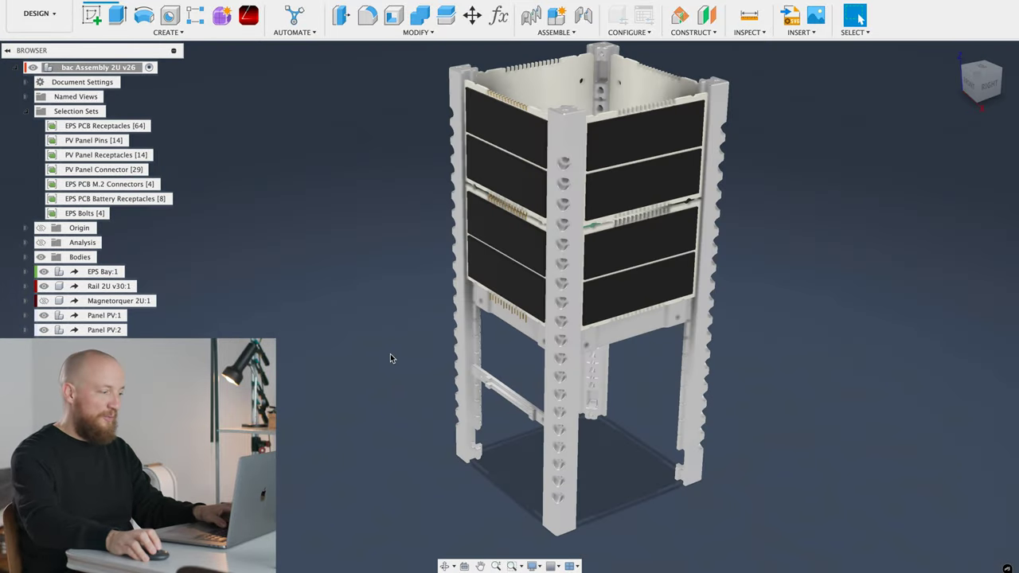
middle_click_drag(390, 358, 382, 359)
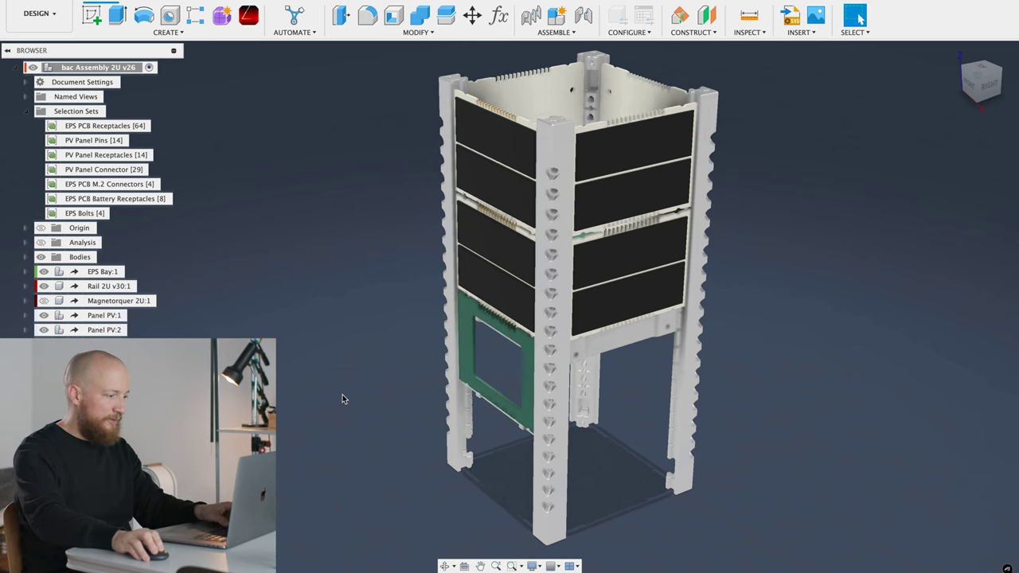
Step: Show the solid green PCB panel beneath the green frame and examine both from below and from the corner
scroll(349, 390, "up", 5)
middle_click_drag(376, 364, 362, 345, "shift")
left_click(44, 413)
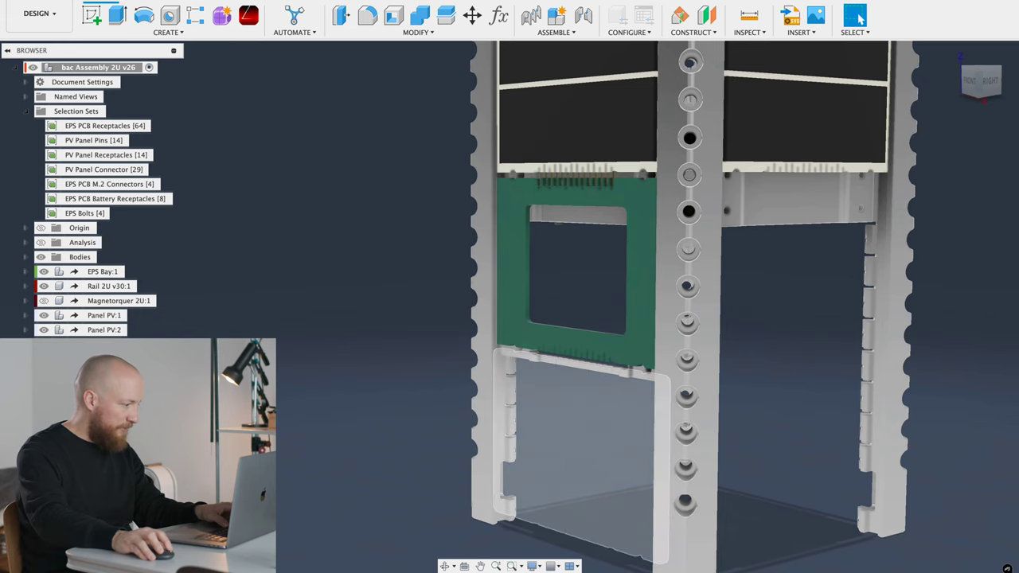
scroll(273, 312, "down", 5)
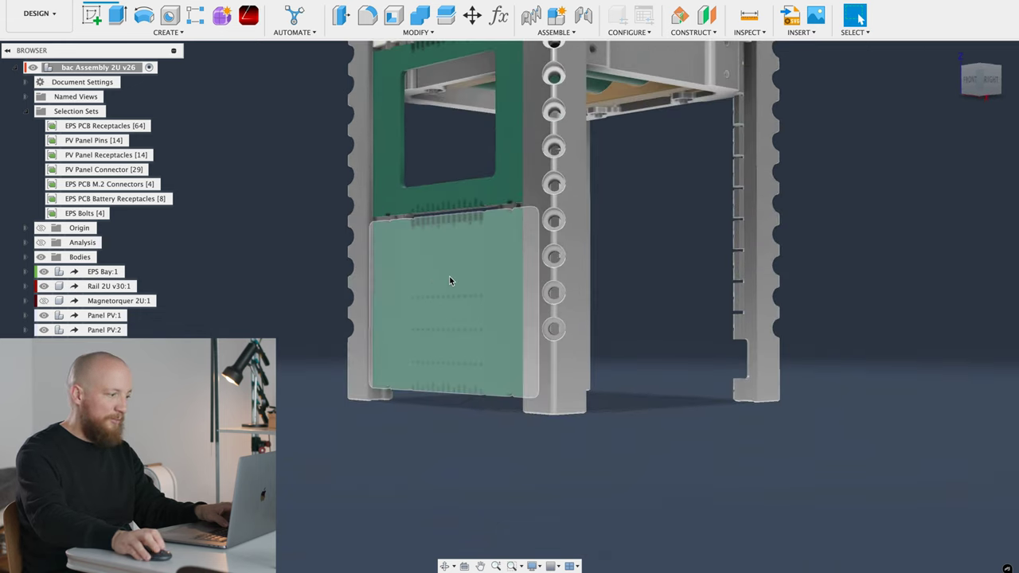
middle_click_drag(452, 279, 482, 280, "shift")
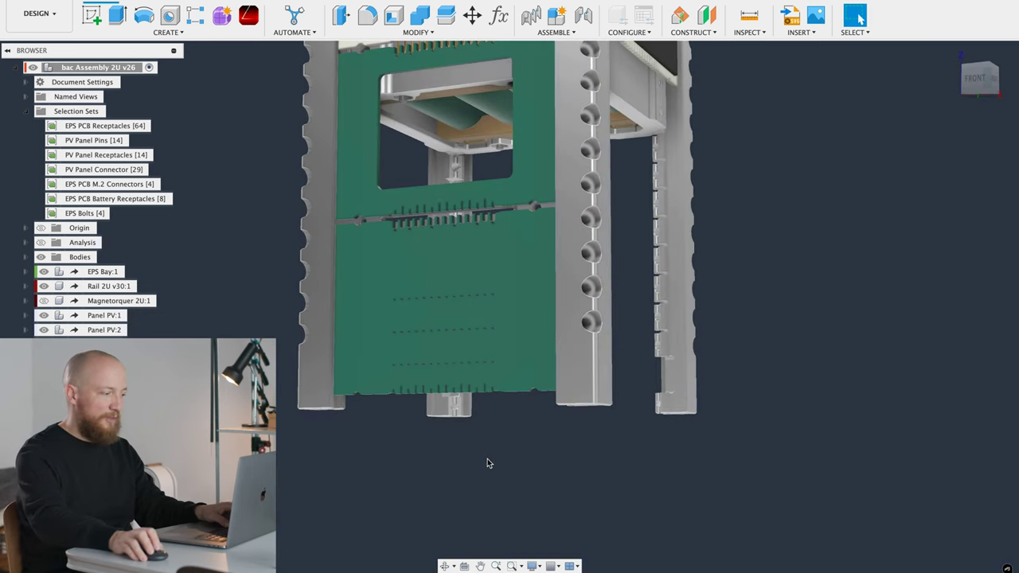
middle_click_drag(512, 470, 589, 494, "shift")
scroll(582, 483, "down", 3)
left_click(858, 18)
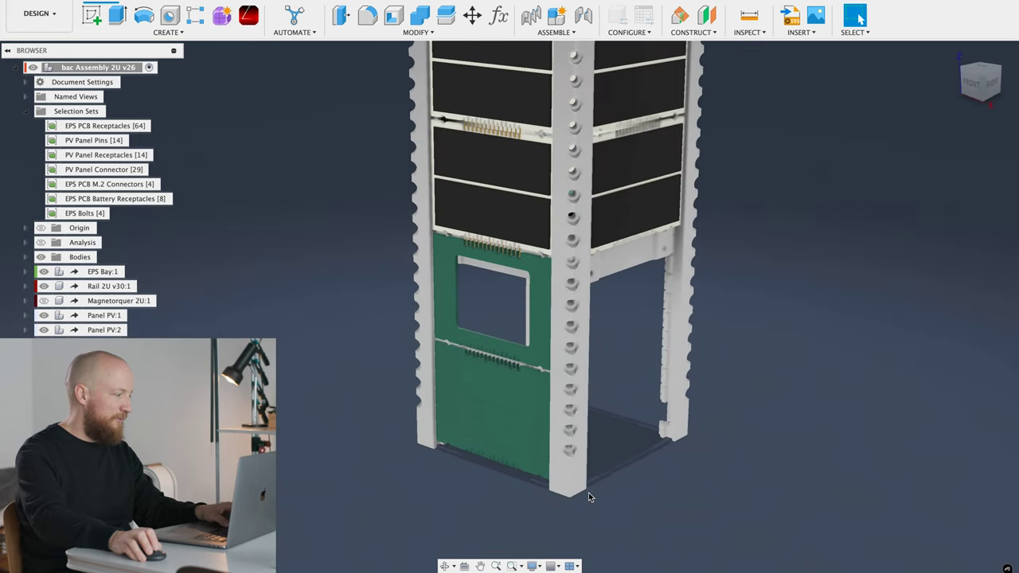
Step: Hide the solar and green panels and show the red Magnetorquer 2U frames between the rails
scroll(588, 492, "down", 3)
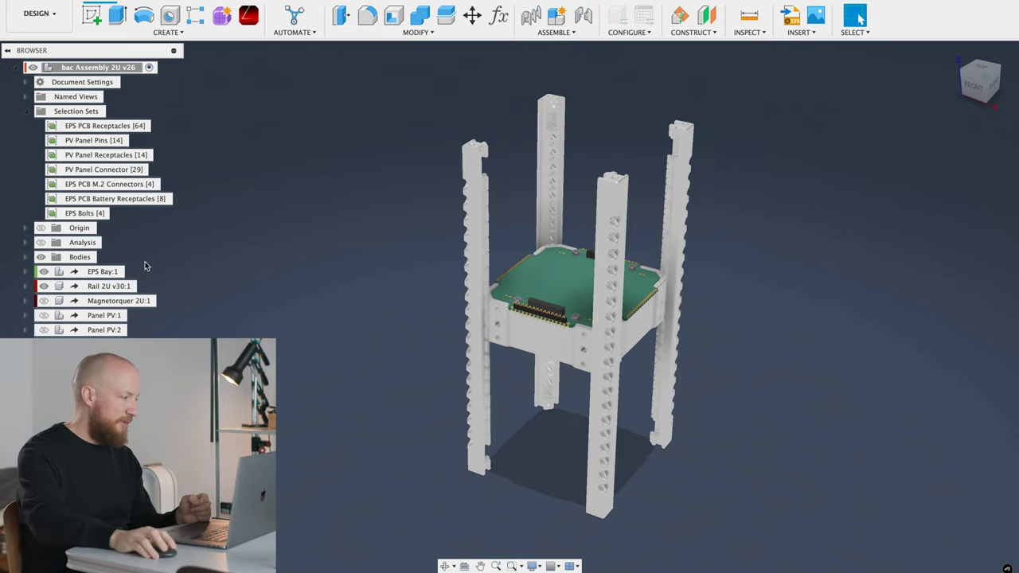
left_click(44, 302)
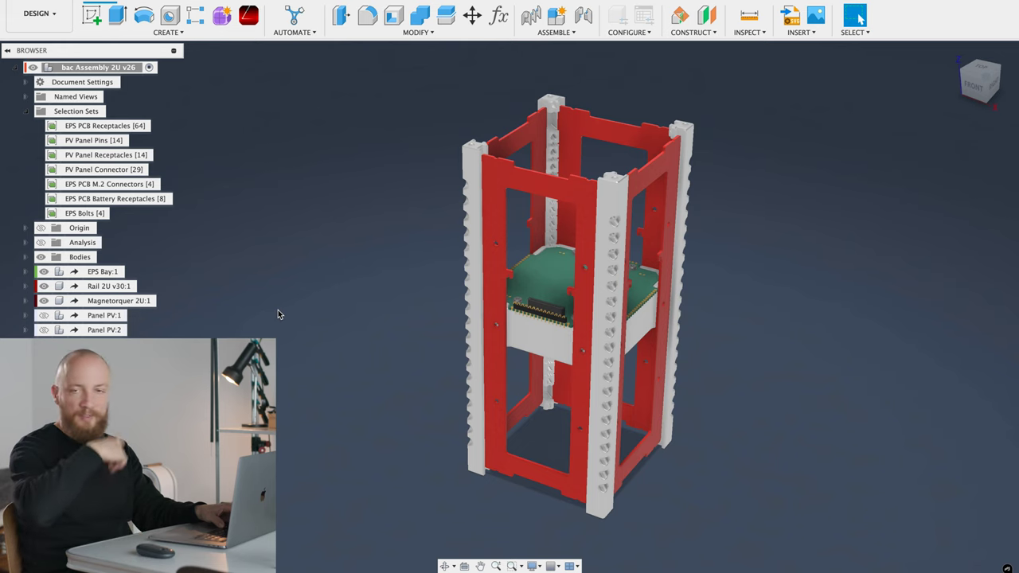
Step: Highlight the two gold contacts at either end of the EPS board's front pin header, beside the magnetorquer hooks
scroll(702, 342, "up", 10)
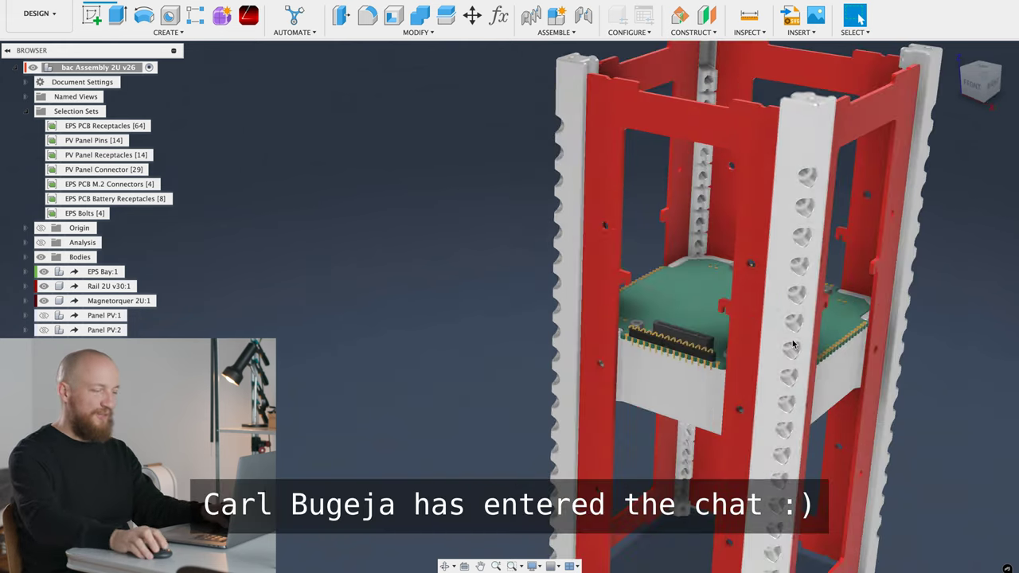
scroll(702, 342, "up", 8)
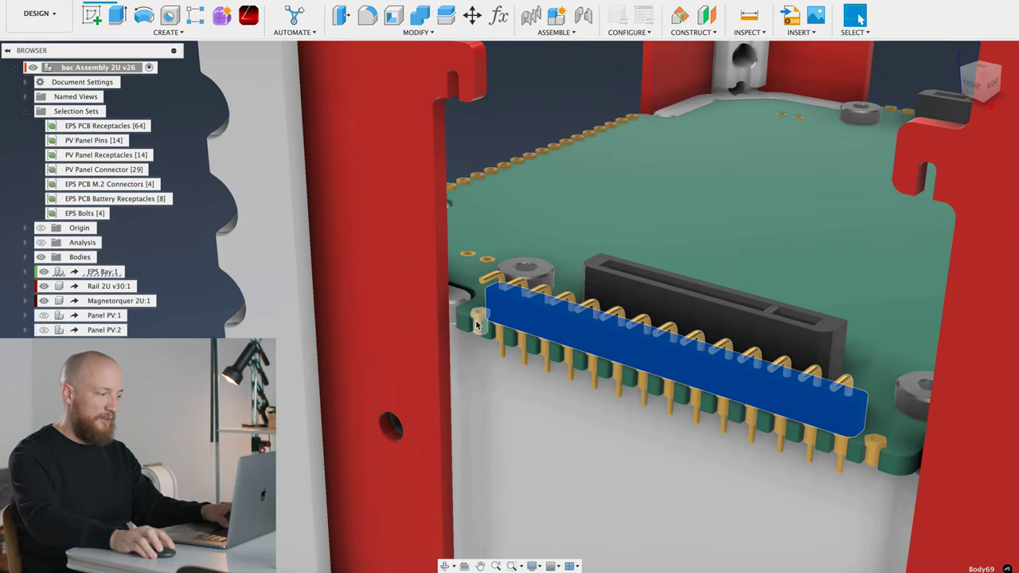
left_click(478, 321)
left_click(876, 450)
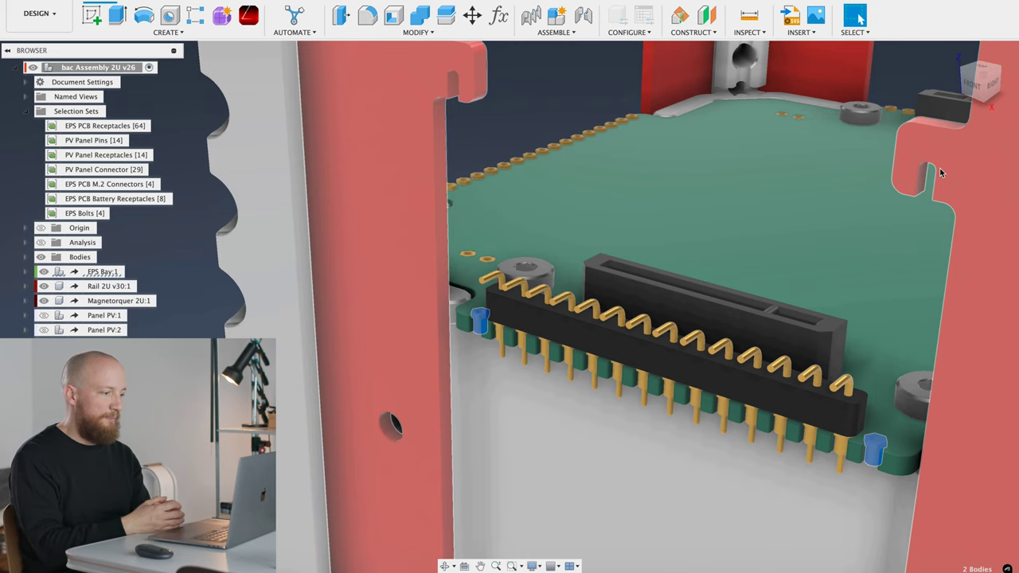
Step: Examine how the red magnetorquer frames and their hooks surround the EPS bay, from the front and from the upper corner
scroll(939, 168, "down", 4)
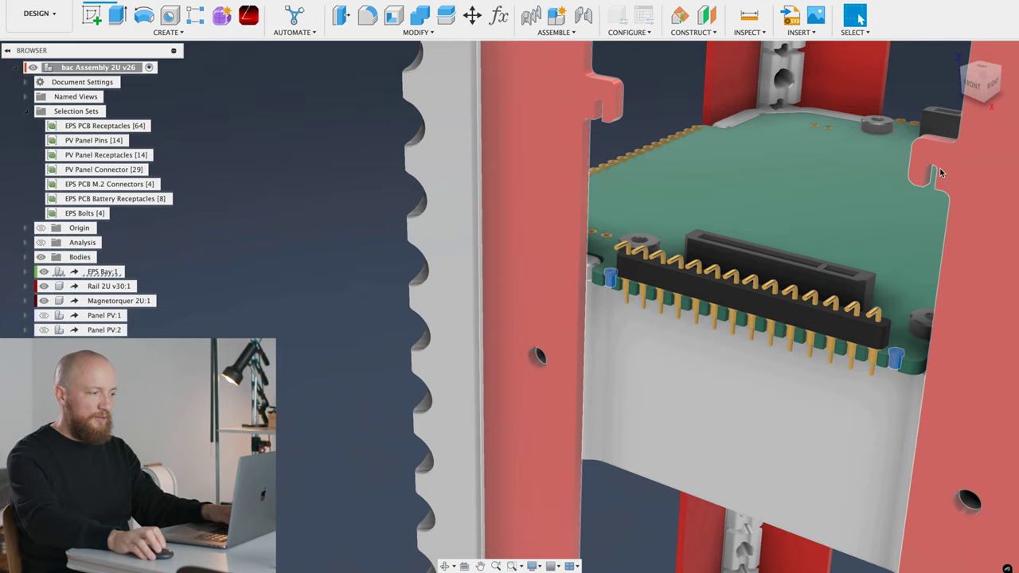
scroll(939, 170, "down", 4)
middle_click_drag(891, 207, 687, 316)
mouse_move(839, 280)
middle_mouse_down("shift")
mouse_move(849, 284)
mouse_move(823, 320)
mouse_move(825, 288)
middle_mouse_up("shift")
scroll(848, 284, "down", 3)
middle_click_drag(824, 288, 819, 270)
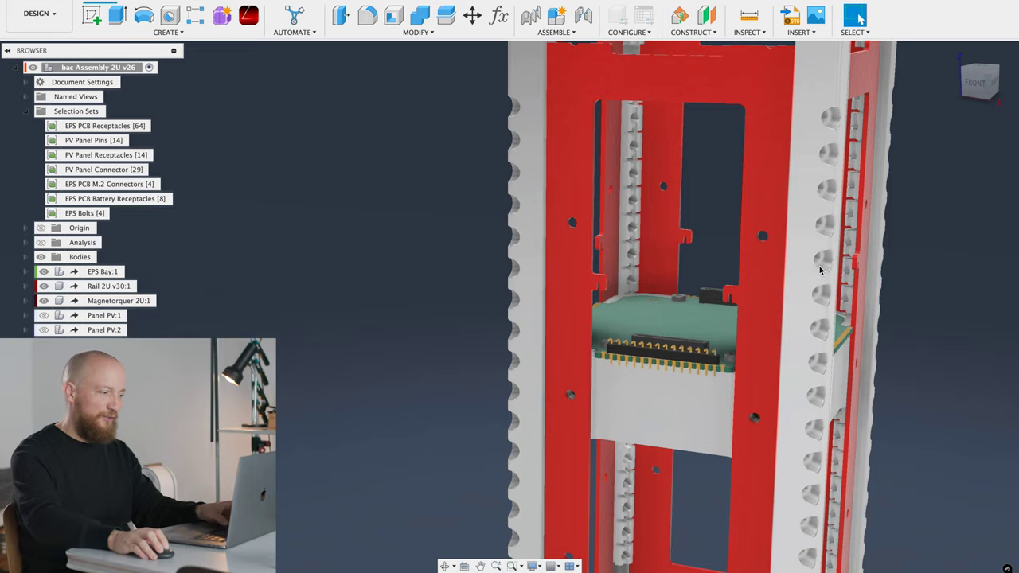
scroll(822, 269, "down", 3)
middle_click_drag(851, 212, 891, 280, "shift")
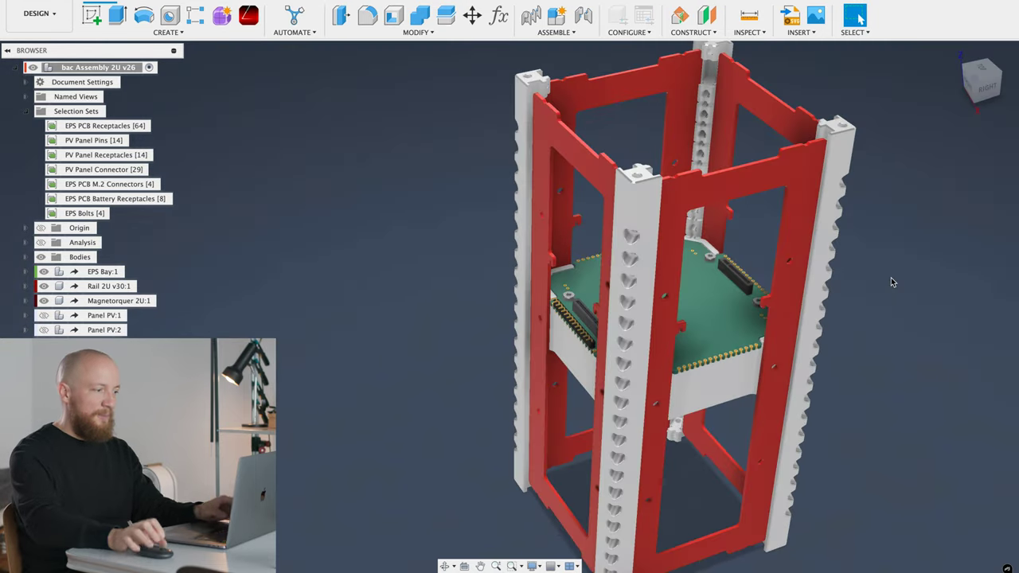